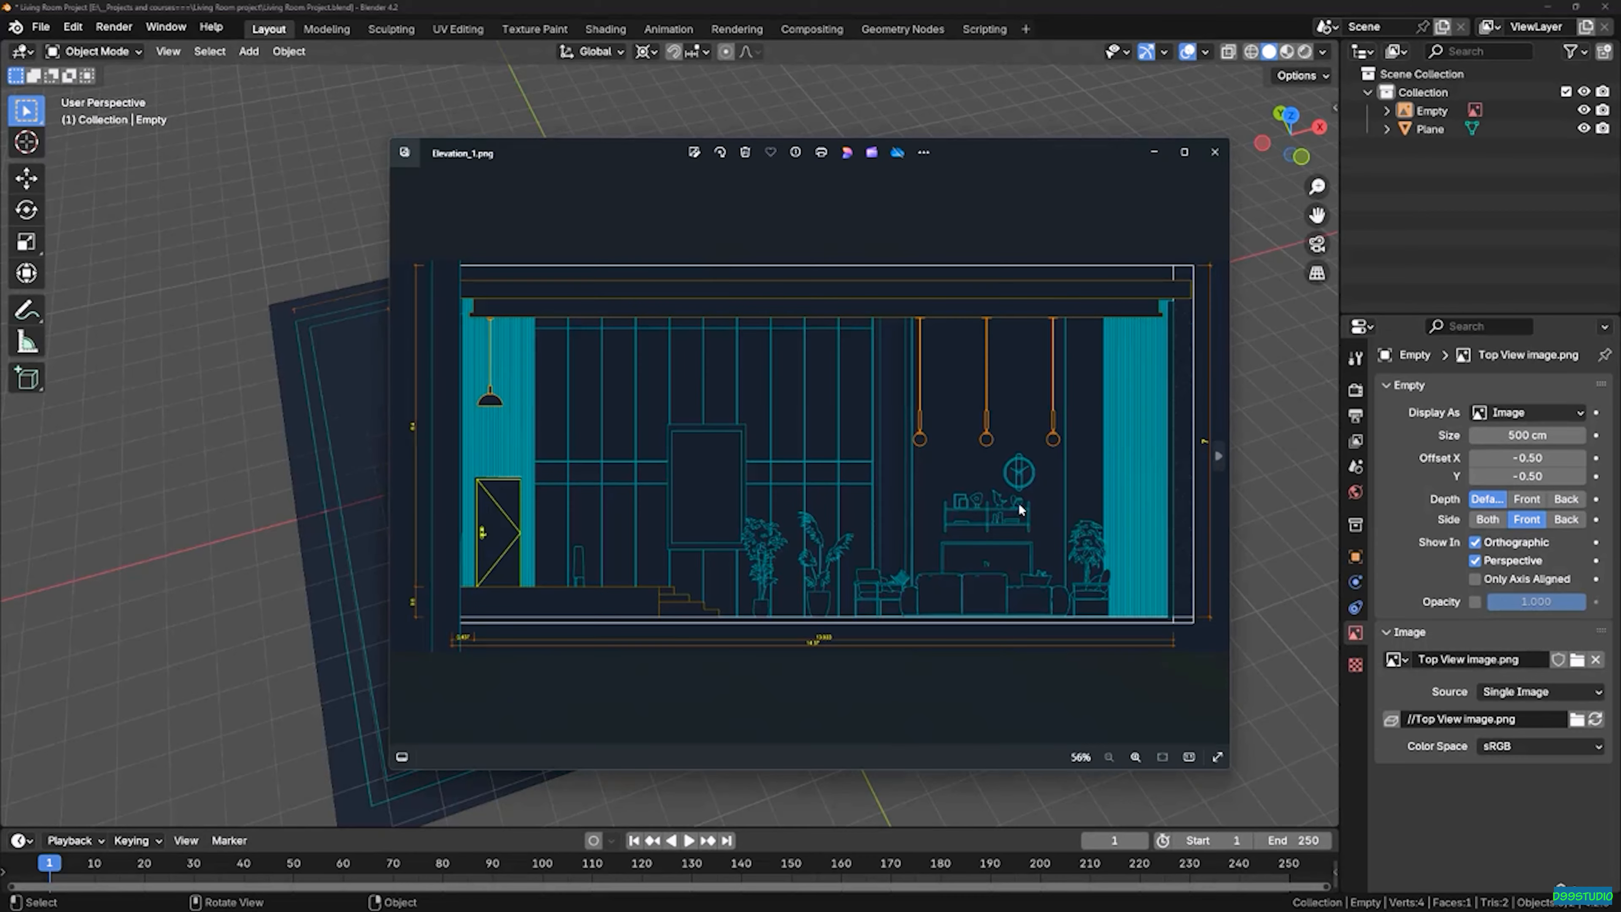
View the next elevation drawing, Elevation_2.png, and close the image viewer
left_click(1218, 456)
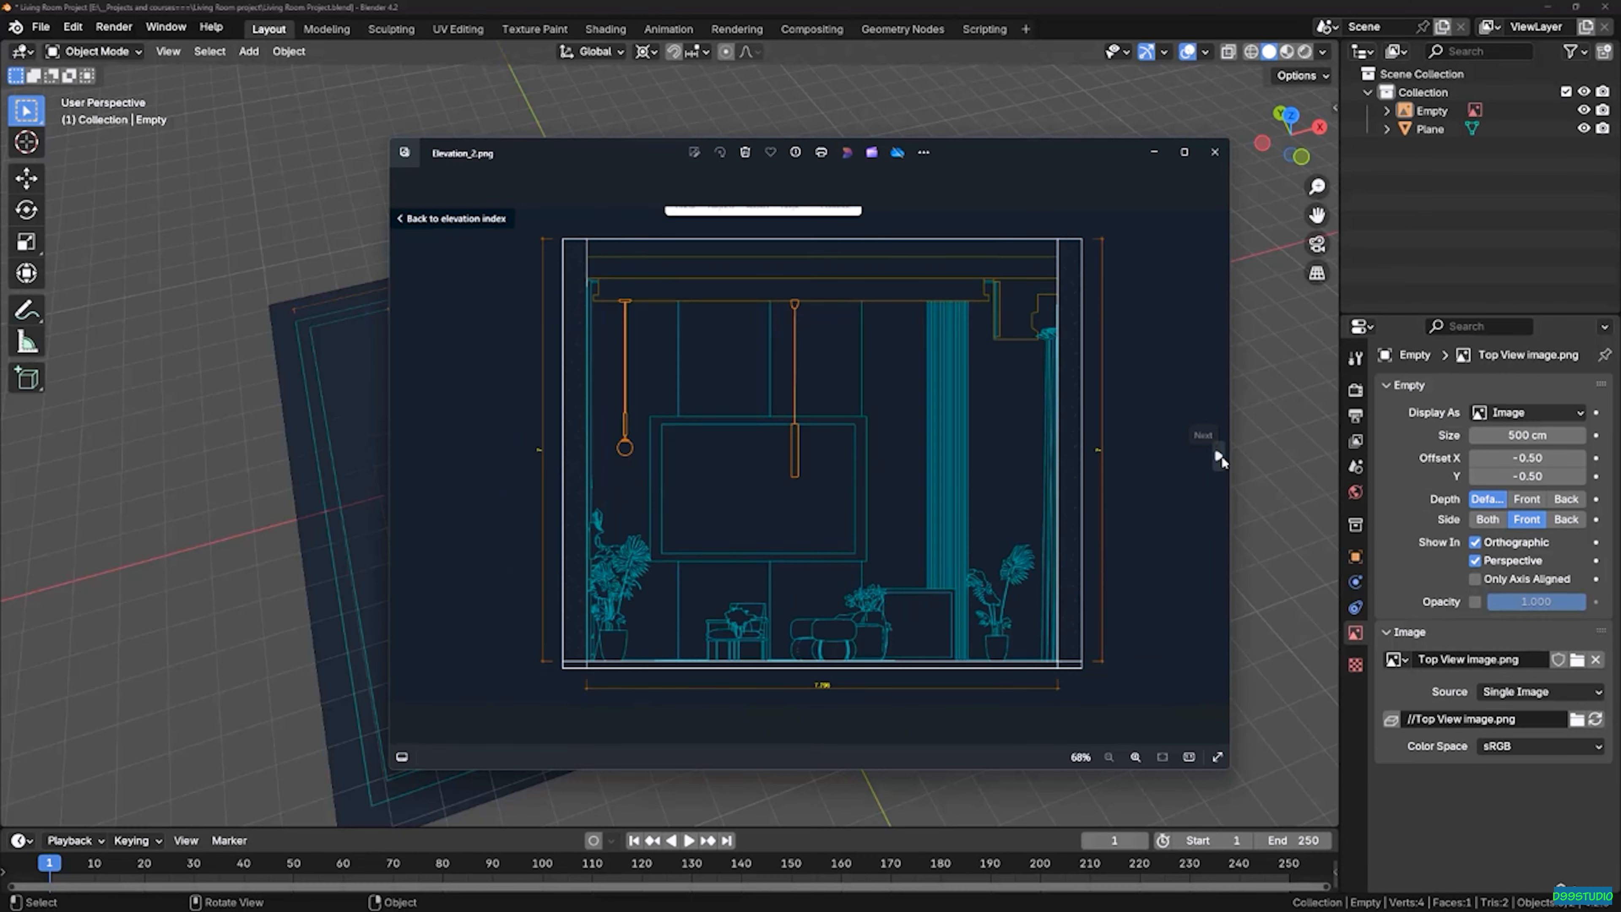
left_click(1214, 152)
Try the Back depth setting on the top view reference image, and return it to Default
middle_click_drag(1054, 282, 809, 350)
middle_click_drag(986, 474, 993, 454)
left_click(994, 454)
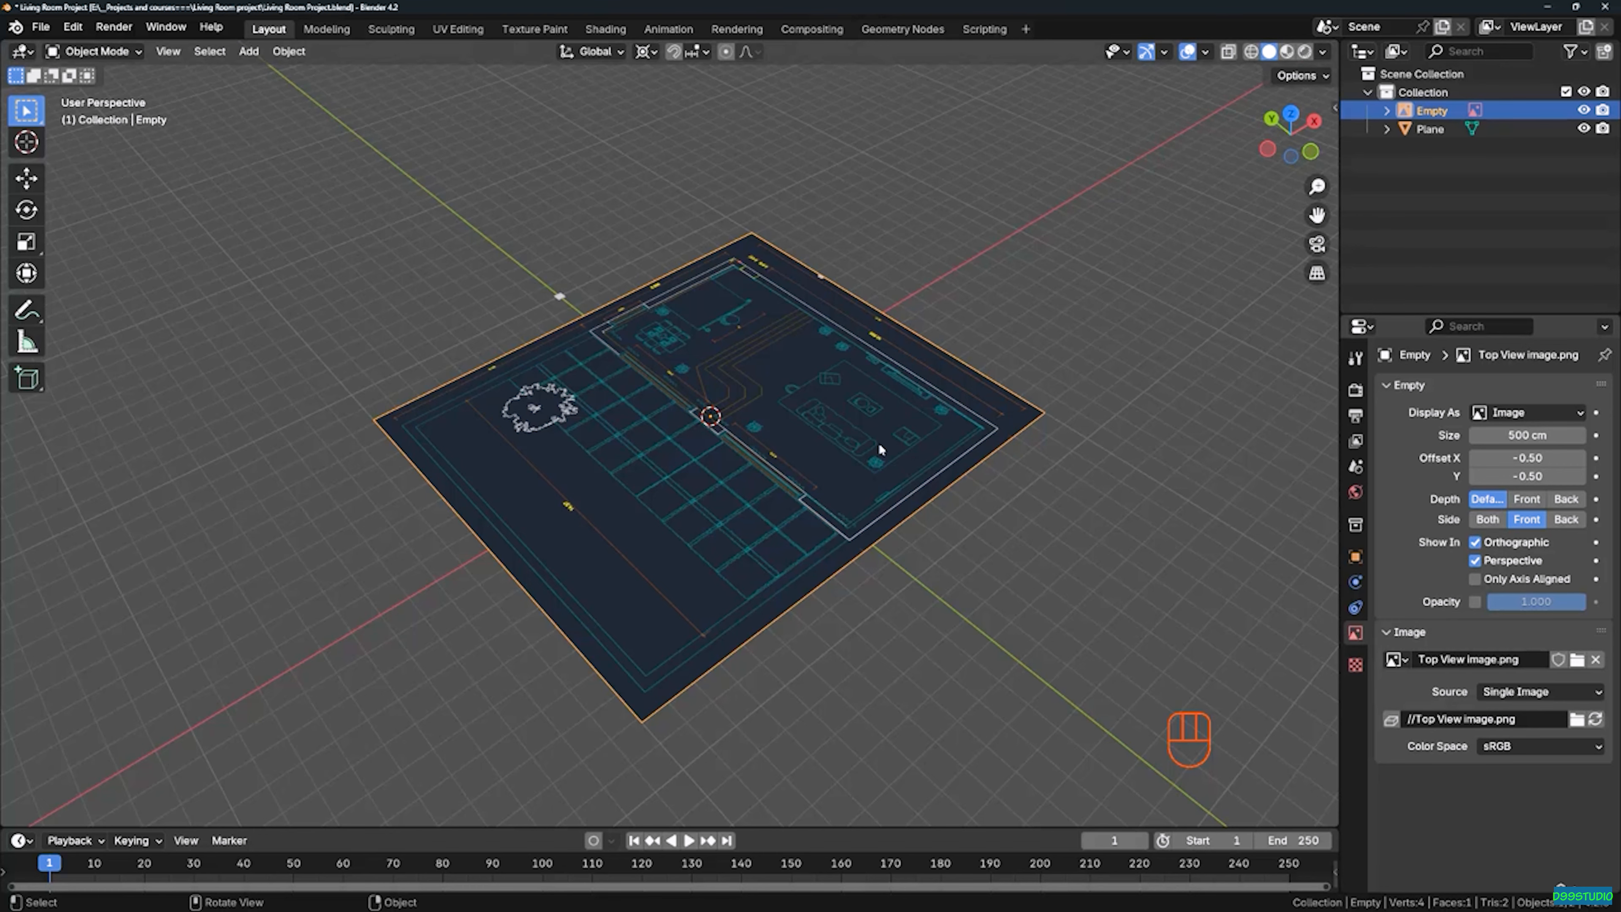
scroll(958, 462, "up", 2)
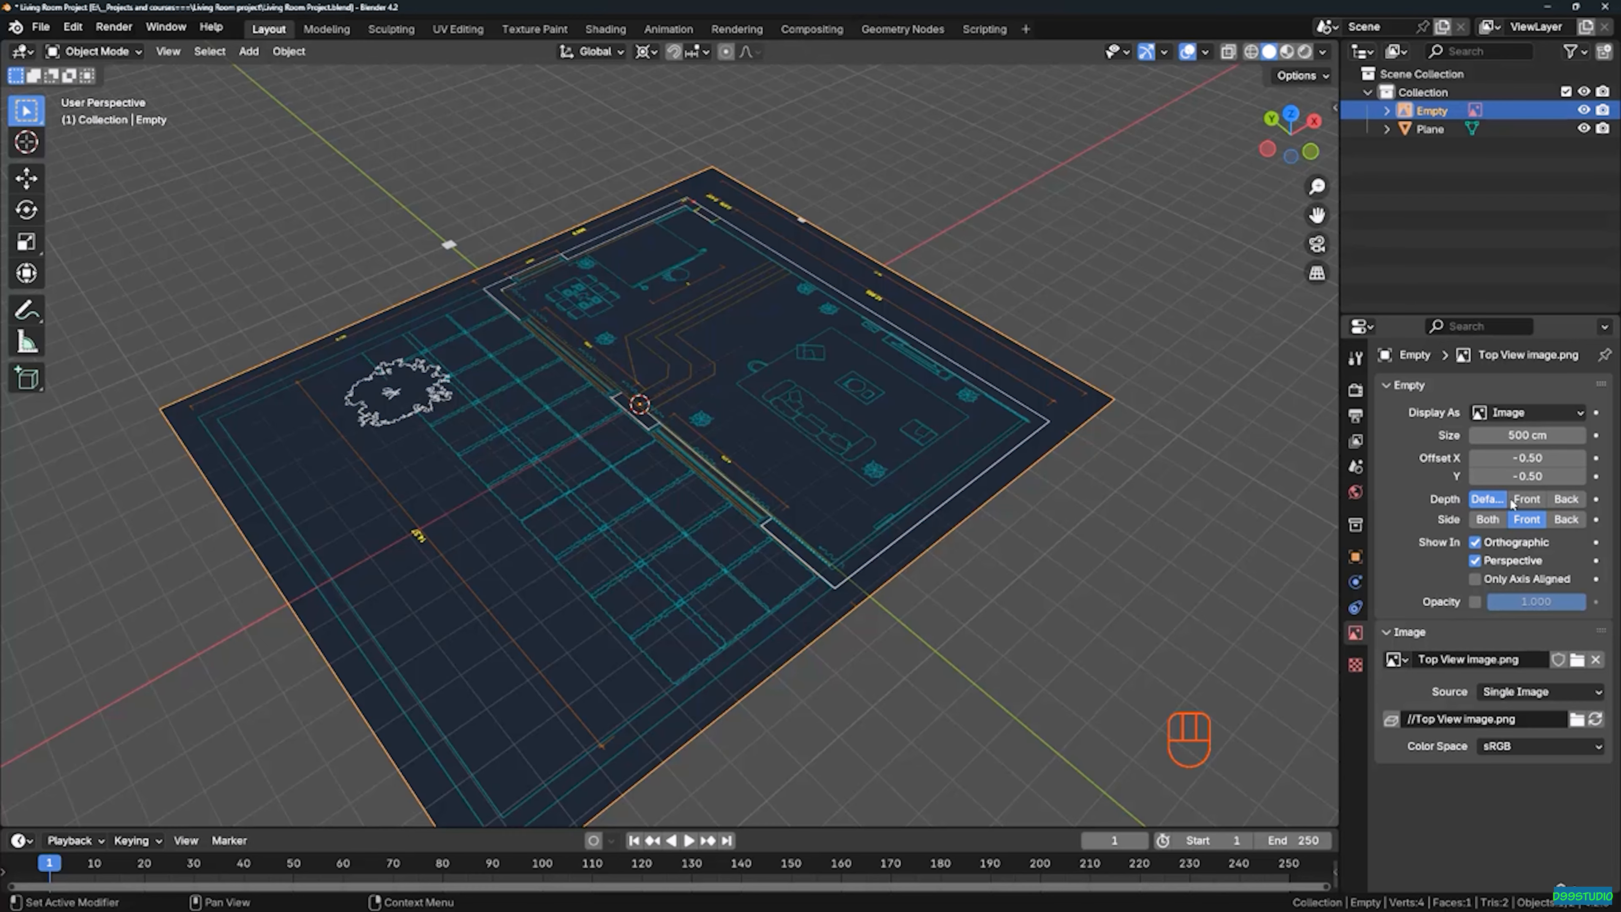
left_click(1567, 499)
middle_click_drag(1085, 486, 755, 465)
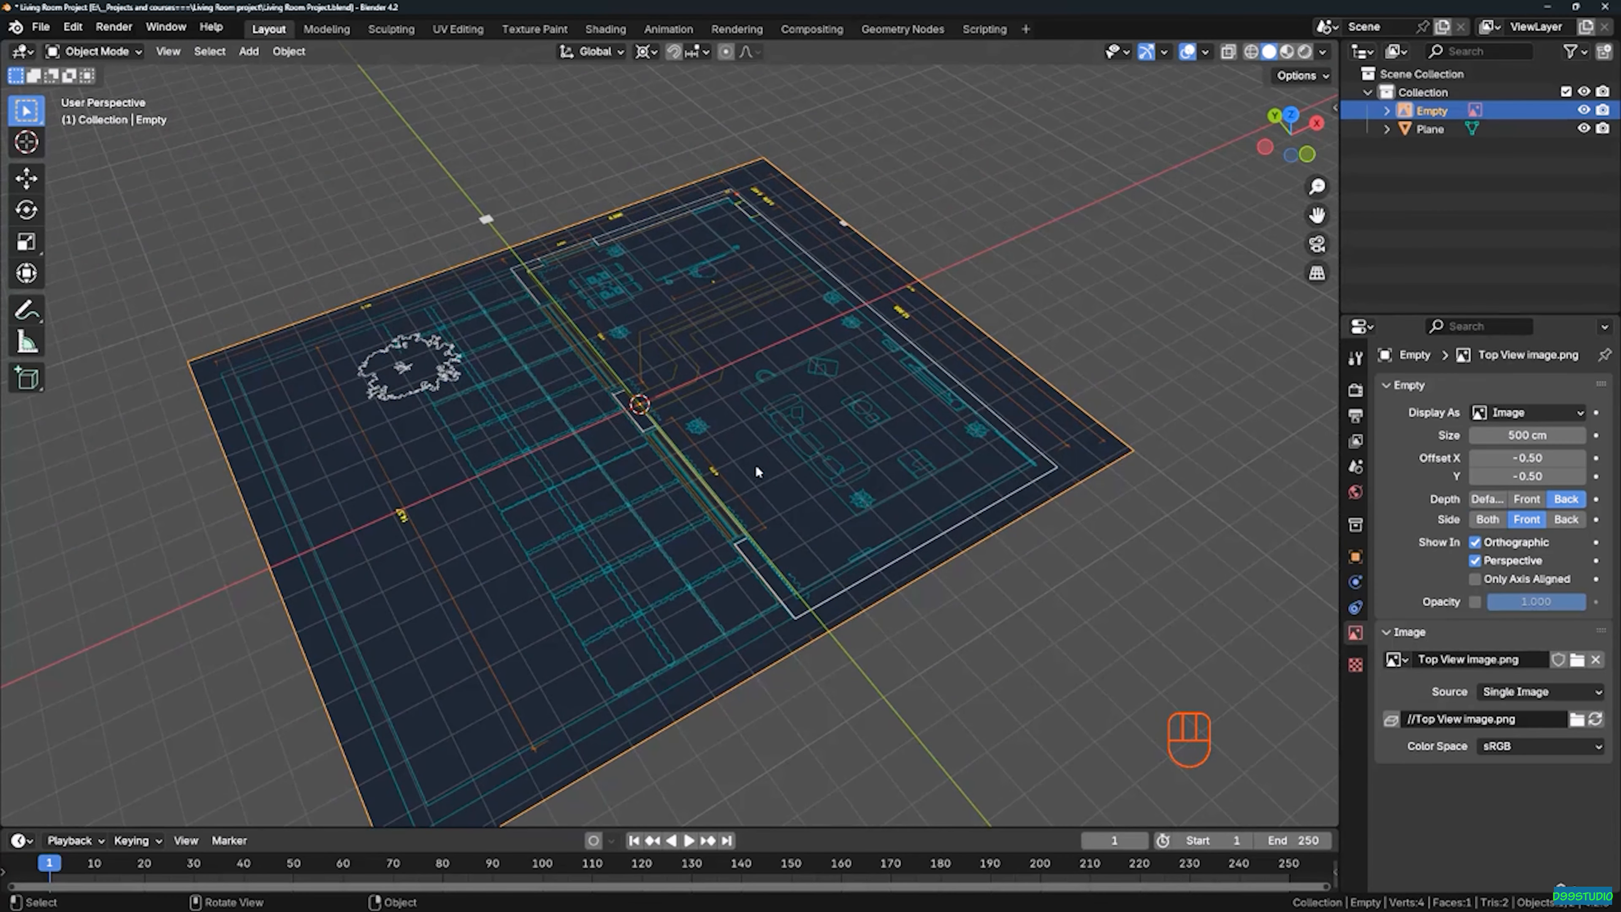
left_click(1489, 503)
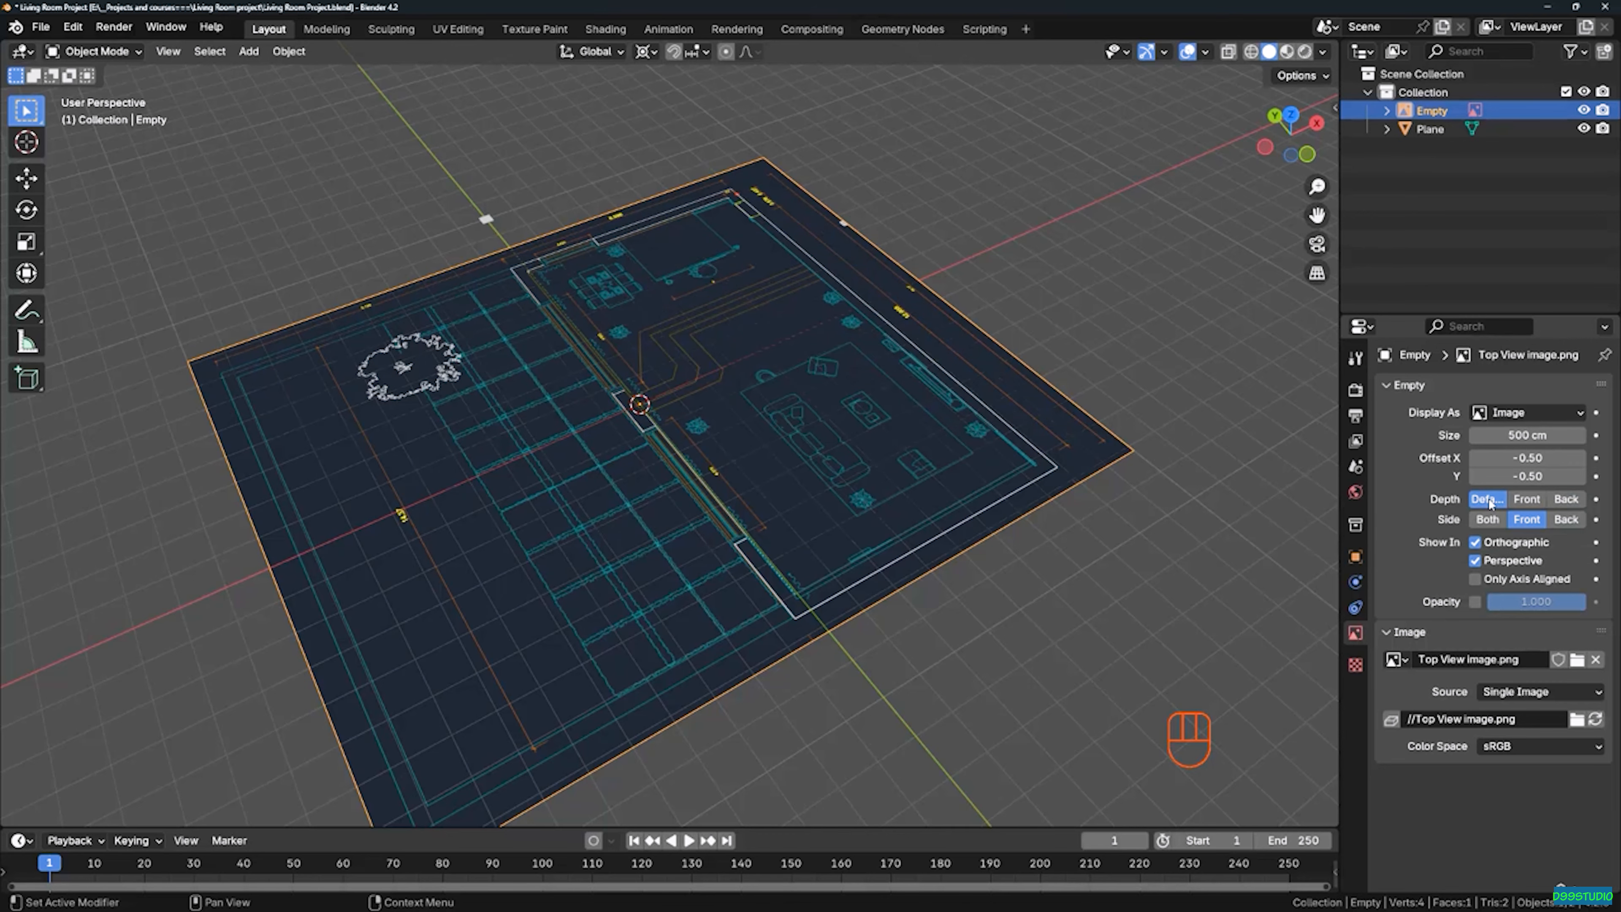
Set the top view reference image's Side option to Both and inspect the image from another angle
middle_click_drag(1077, 346, 841, 460)
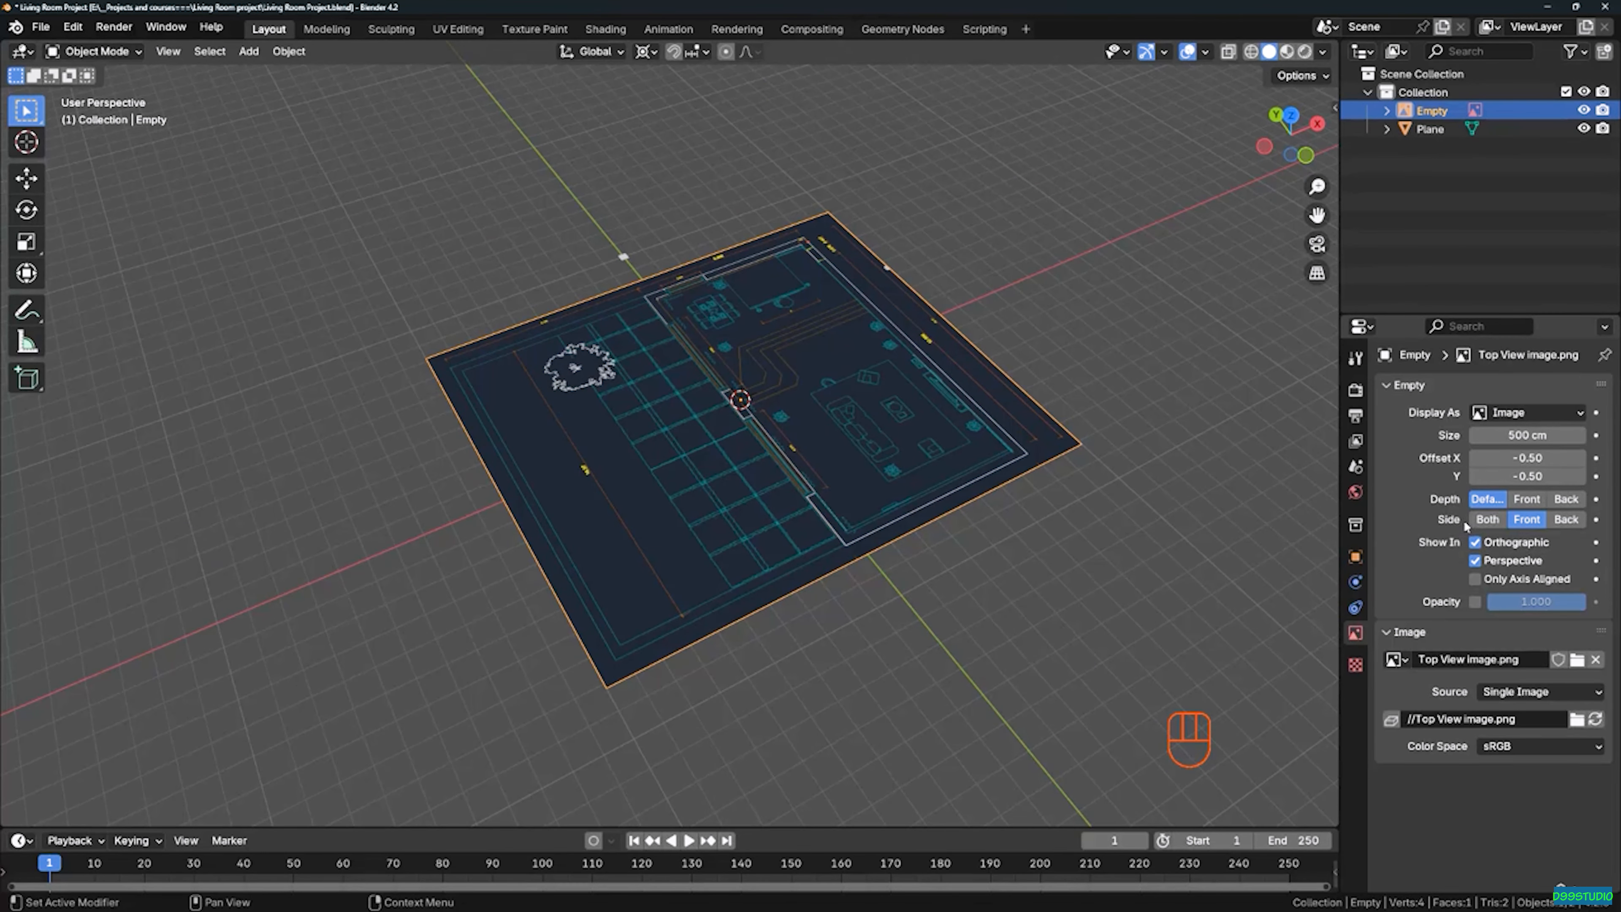
left_click(1488, 519)
middle_click_drag(845, 421, 806, 286)
Check the Back depth option of the Elevation_1.png image and compare the image's size with the floor plan
left_click(1567, 498)
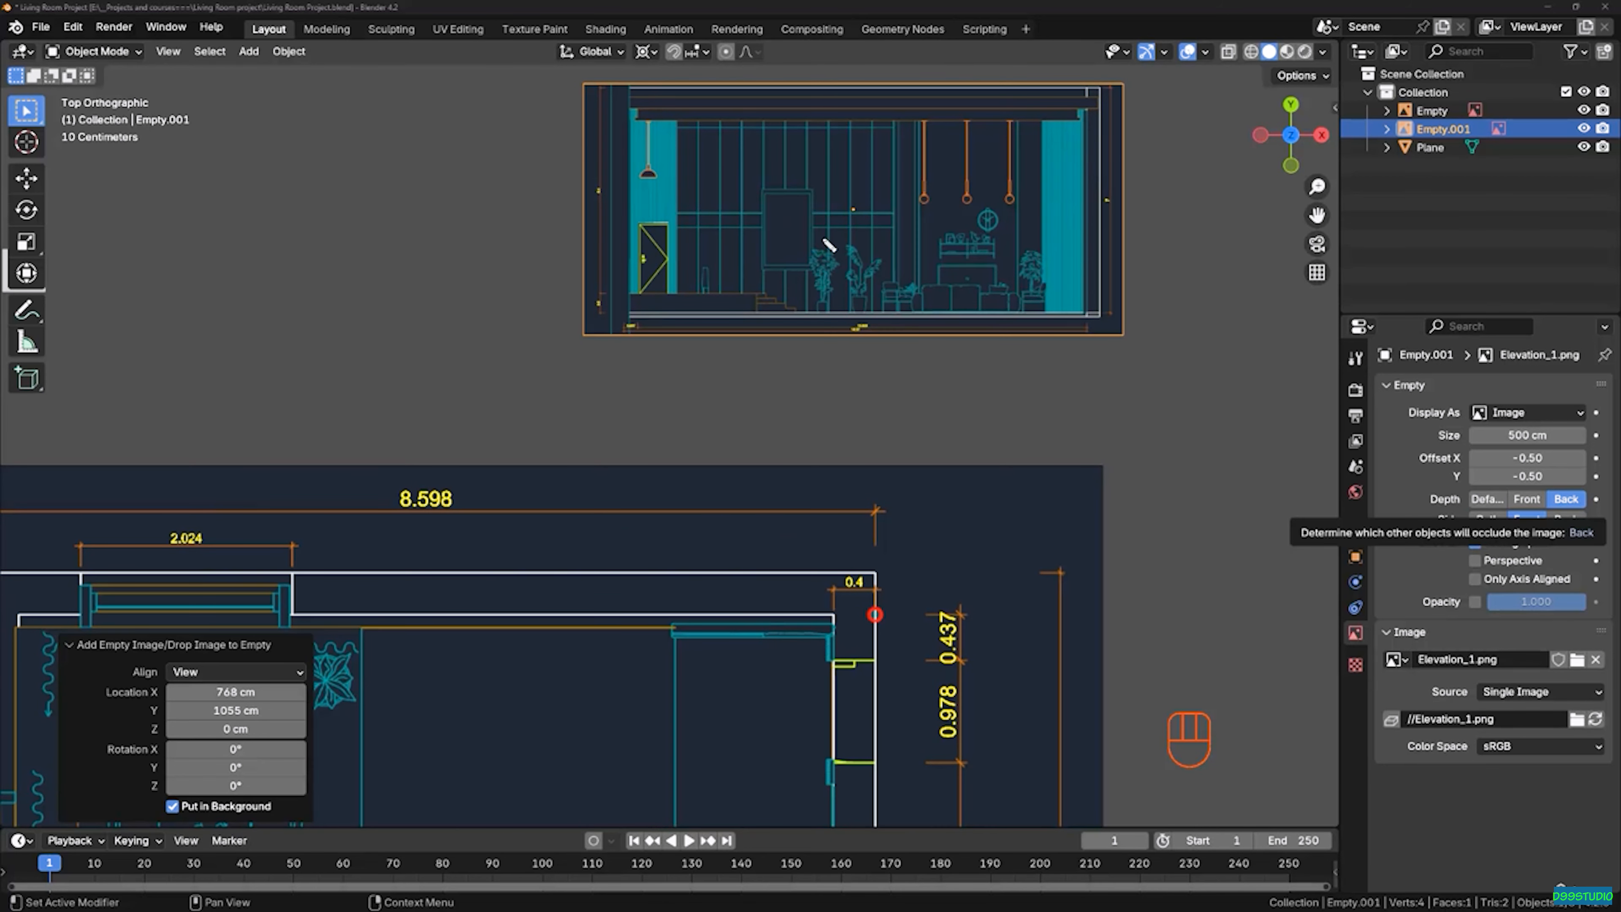
mouse_move(1124, 597)
left_mouse_down()
mouse_move(989, 688)
mouse_move(924, 704)
left_mouse_up()
scroll(785, 332, "down", 6)
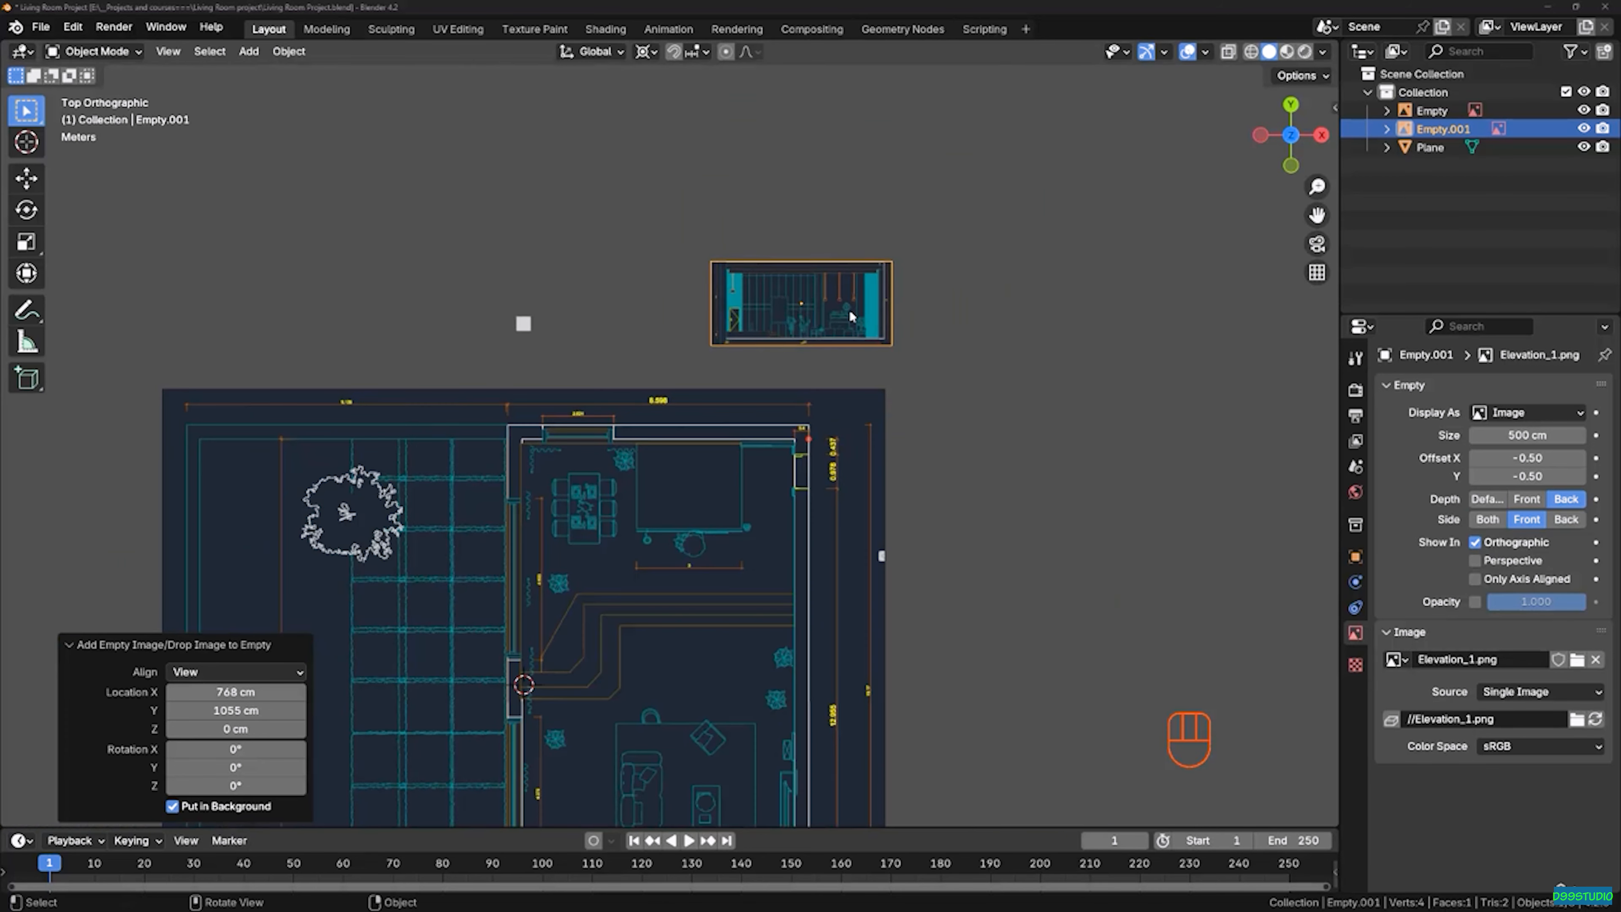
scroll(807, 586, "up", 1)
middle_click_drag(814, 552, 892, 358, "shift")
scroll(892, 358, "down", 2)
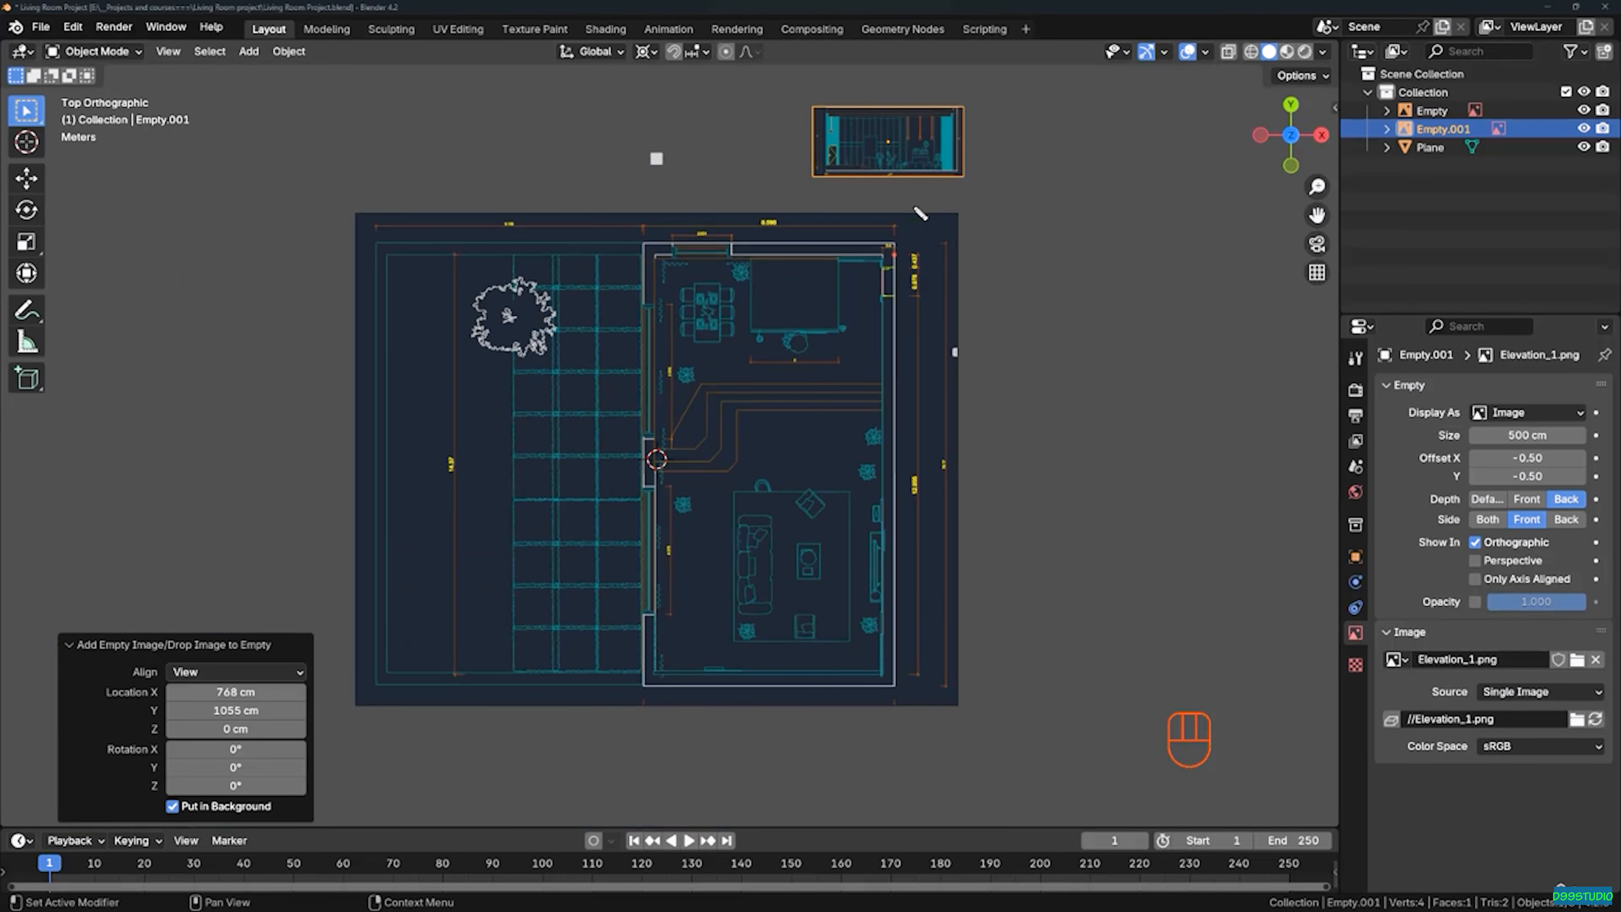
mouse_move(830, 174)
left_mouse_down()
mouse_move(951, 179)
mouse_move(913, 185)
mouse_move(1021, 345)
mouse_move(913, 477)
left_mouse_up()
left_click_drag(897, 241, 894, 667)
Move the Elevation_1.png image beside the room's right wall, about 515 cm in X and -1038 cm in Y
left_click(896, 133)
key("g")
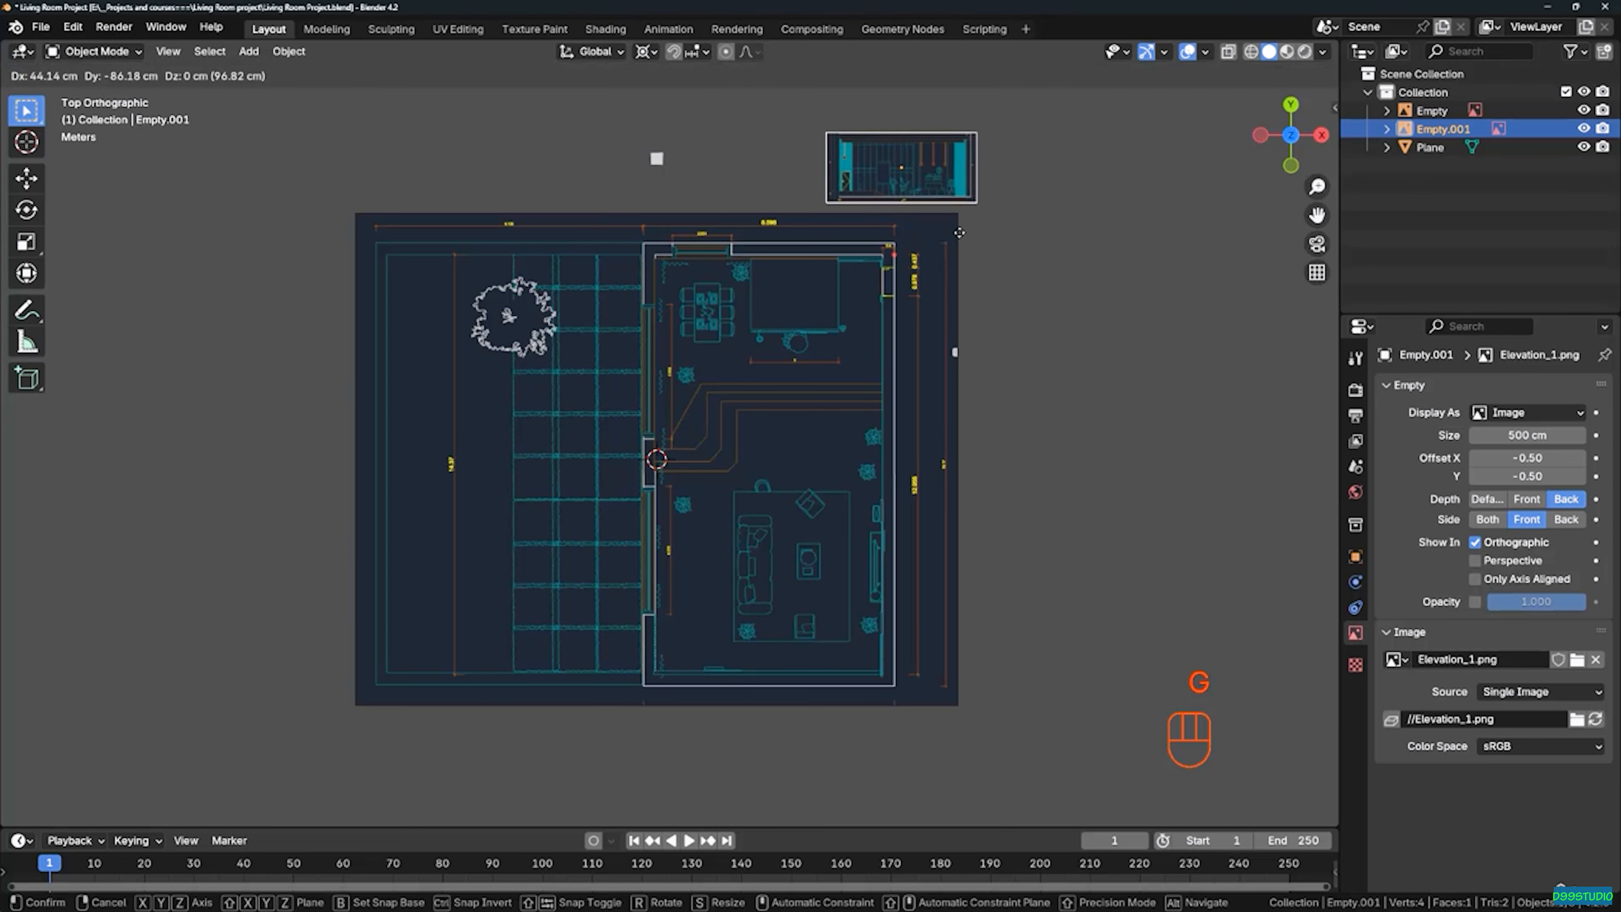
left_click(1067, 451)
key("r")
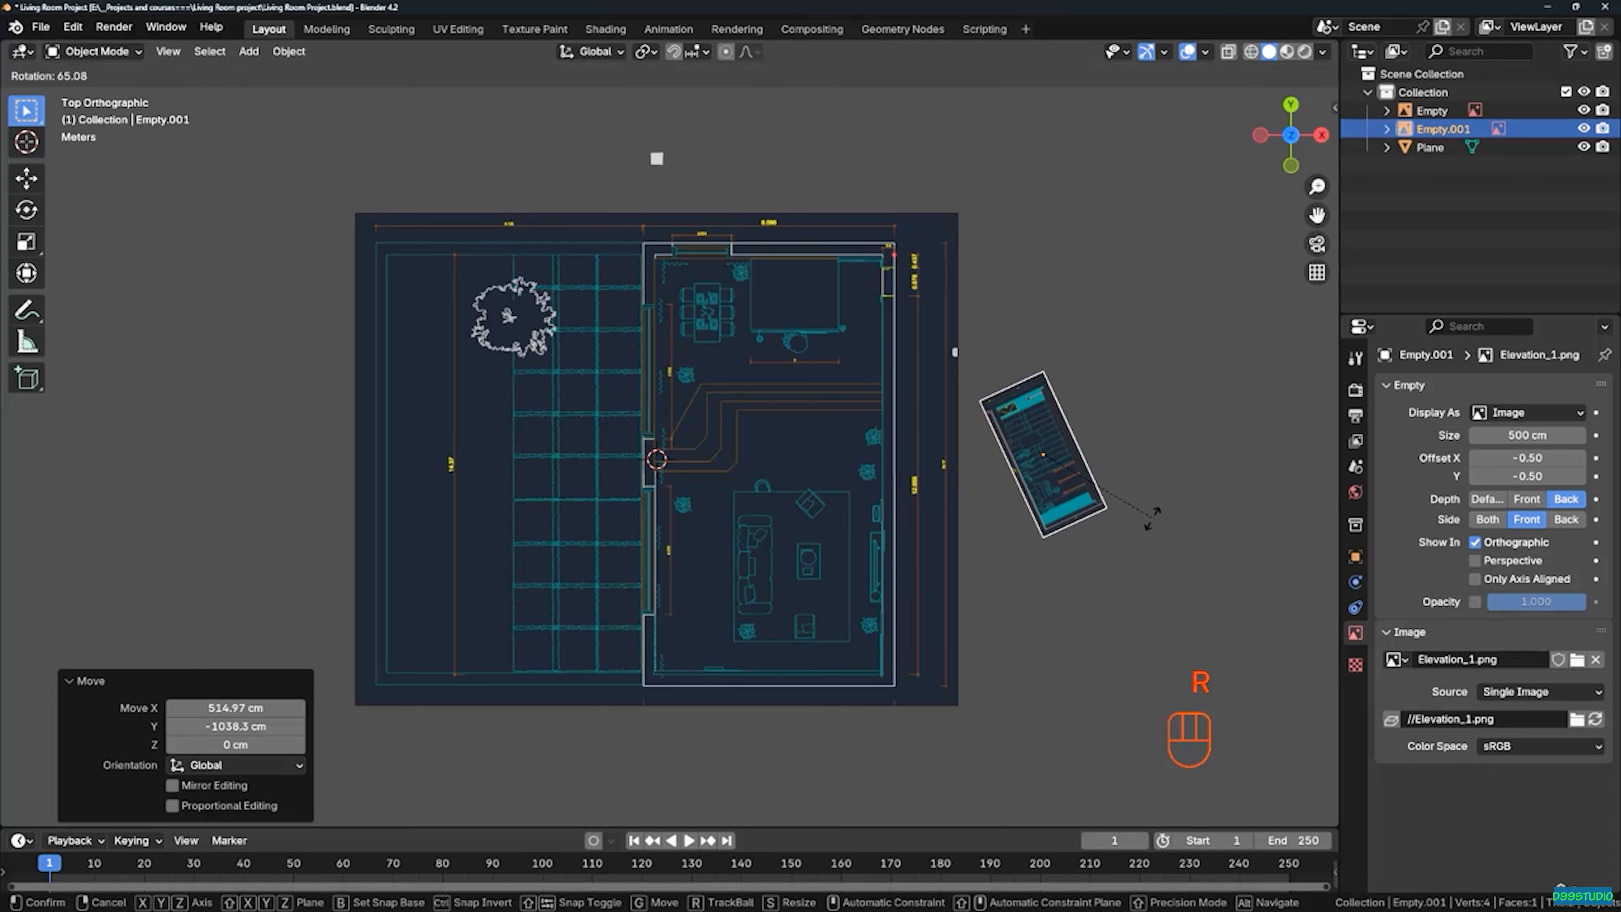
key("ctrl")
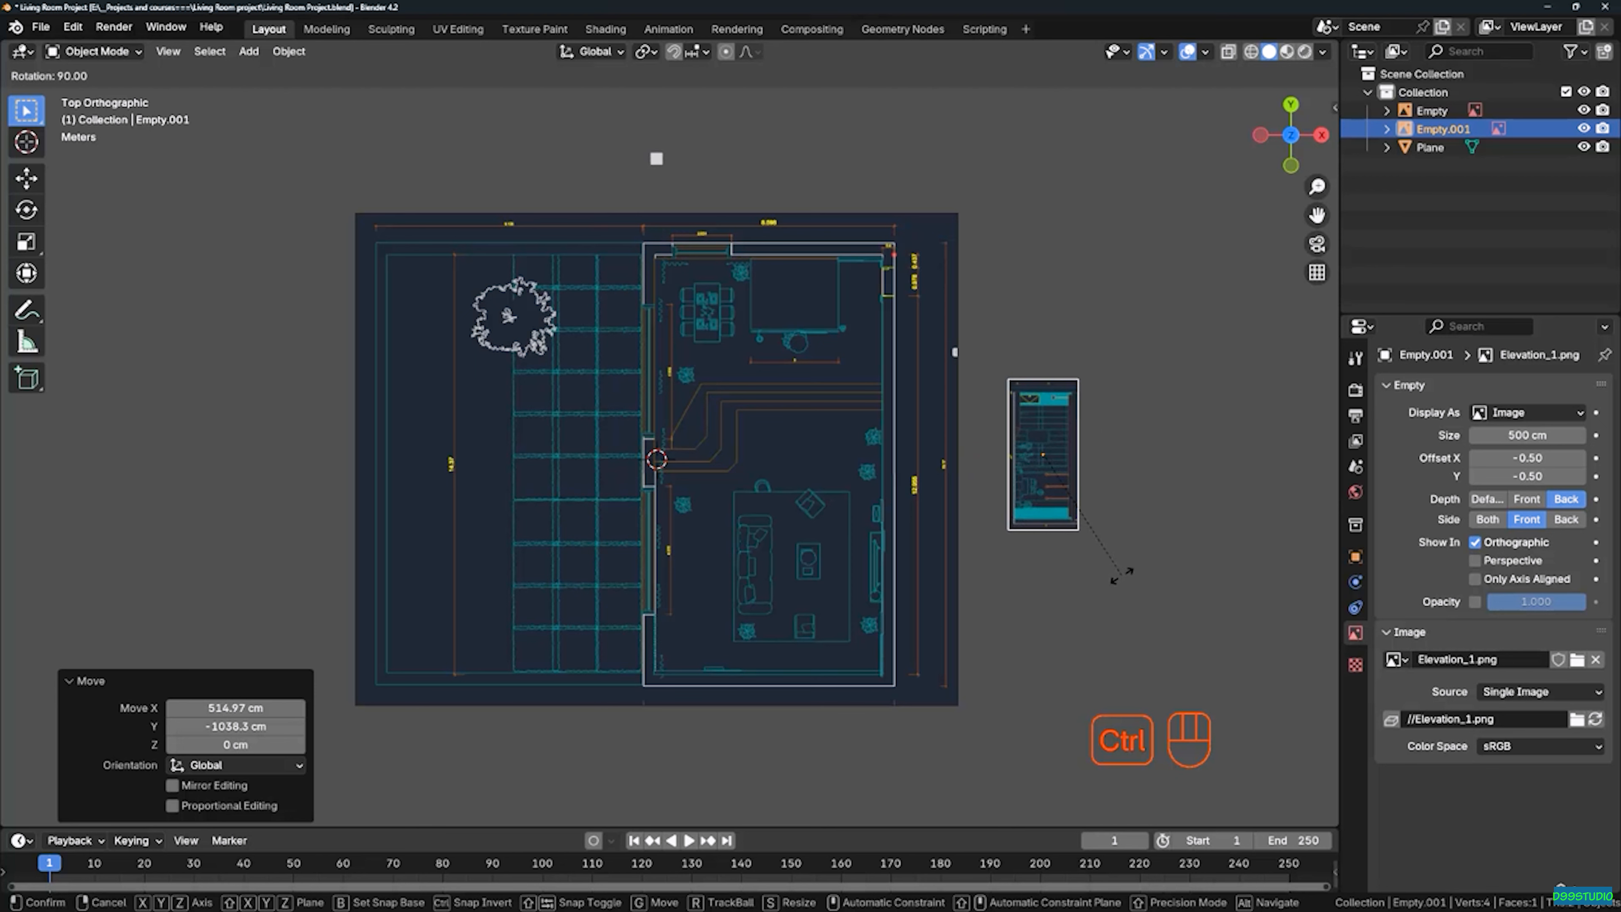
right_click(1130, 511)
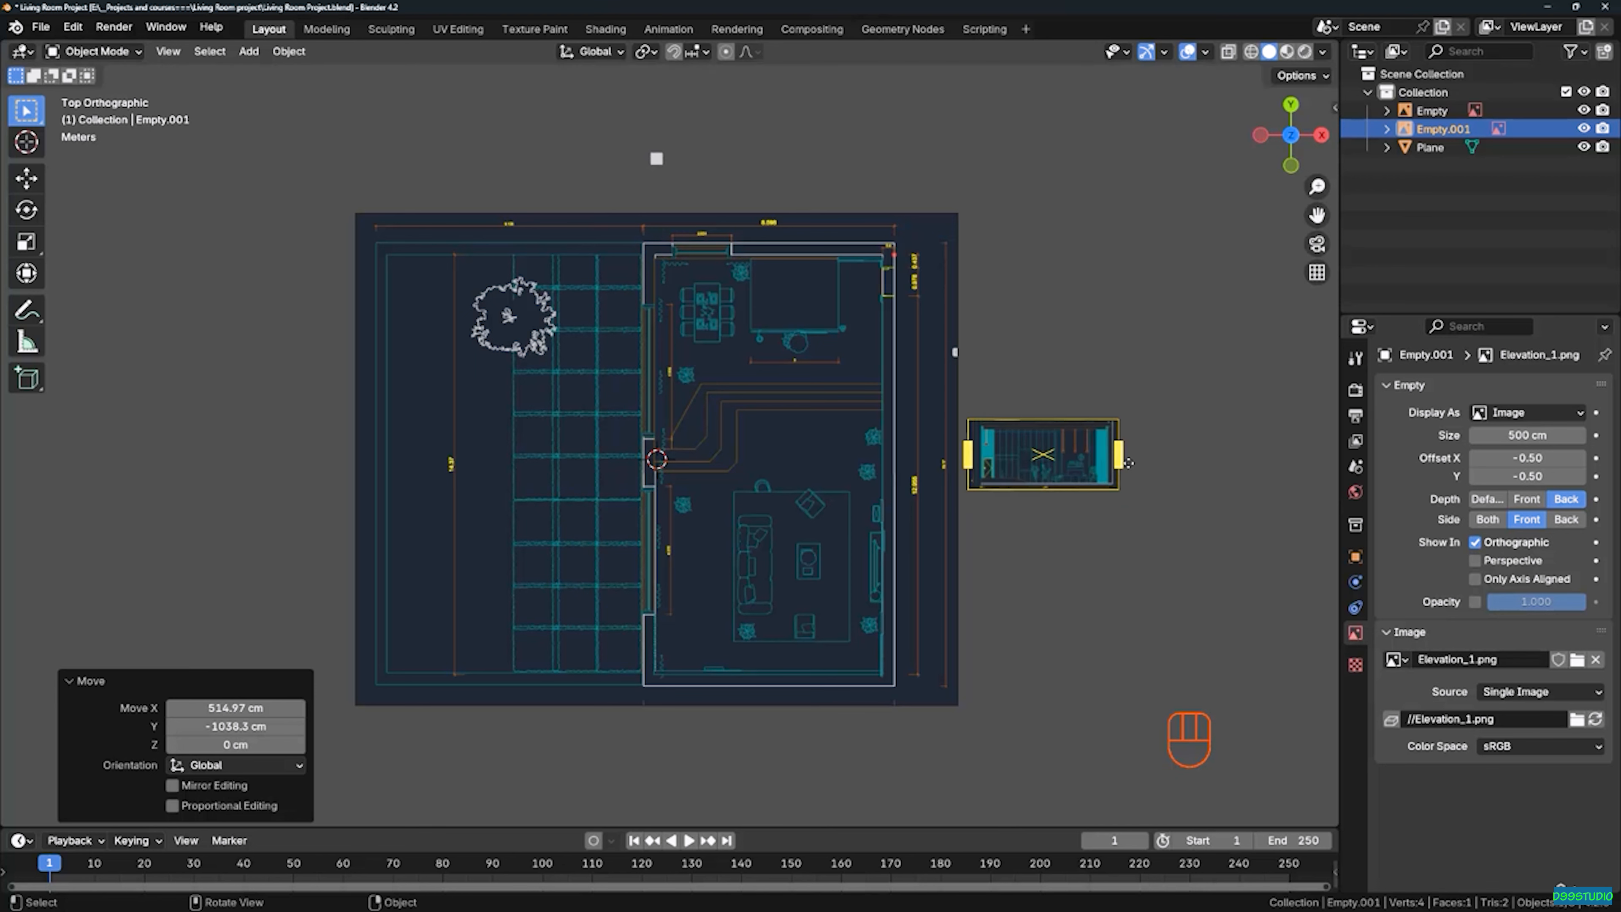
left_click(704, 54)
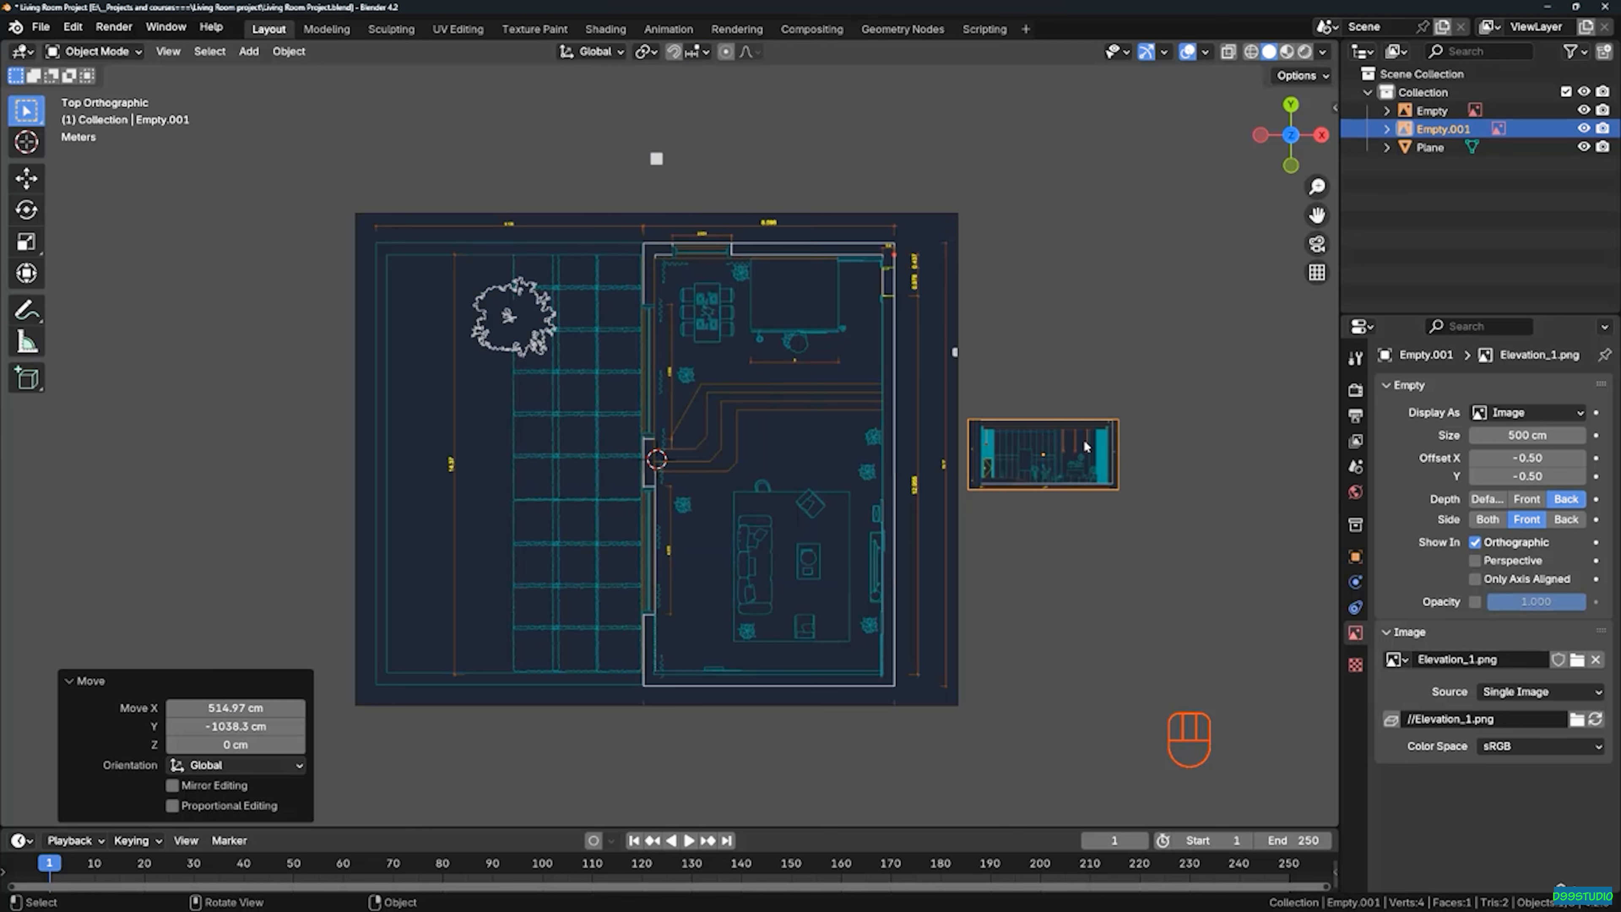
Rotate the elevation image by 90° and scale it by about 3.04 to roughly match the floor plan's length
key("r")
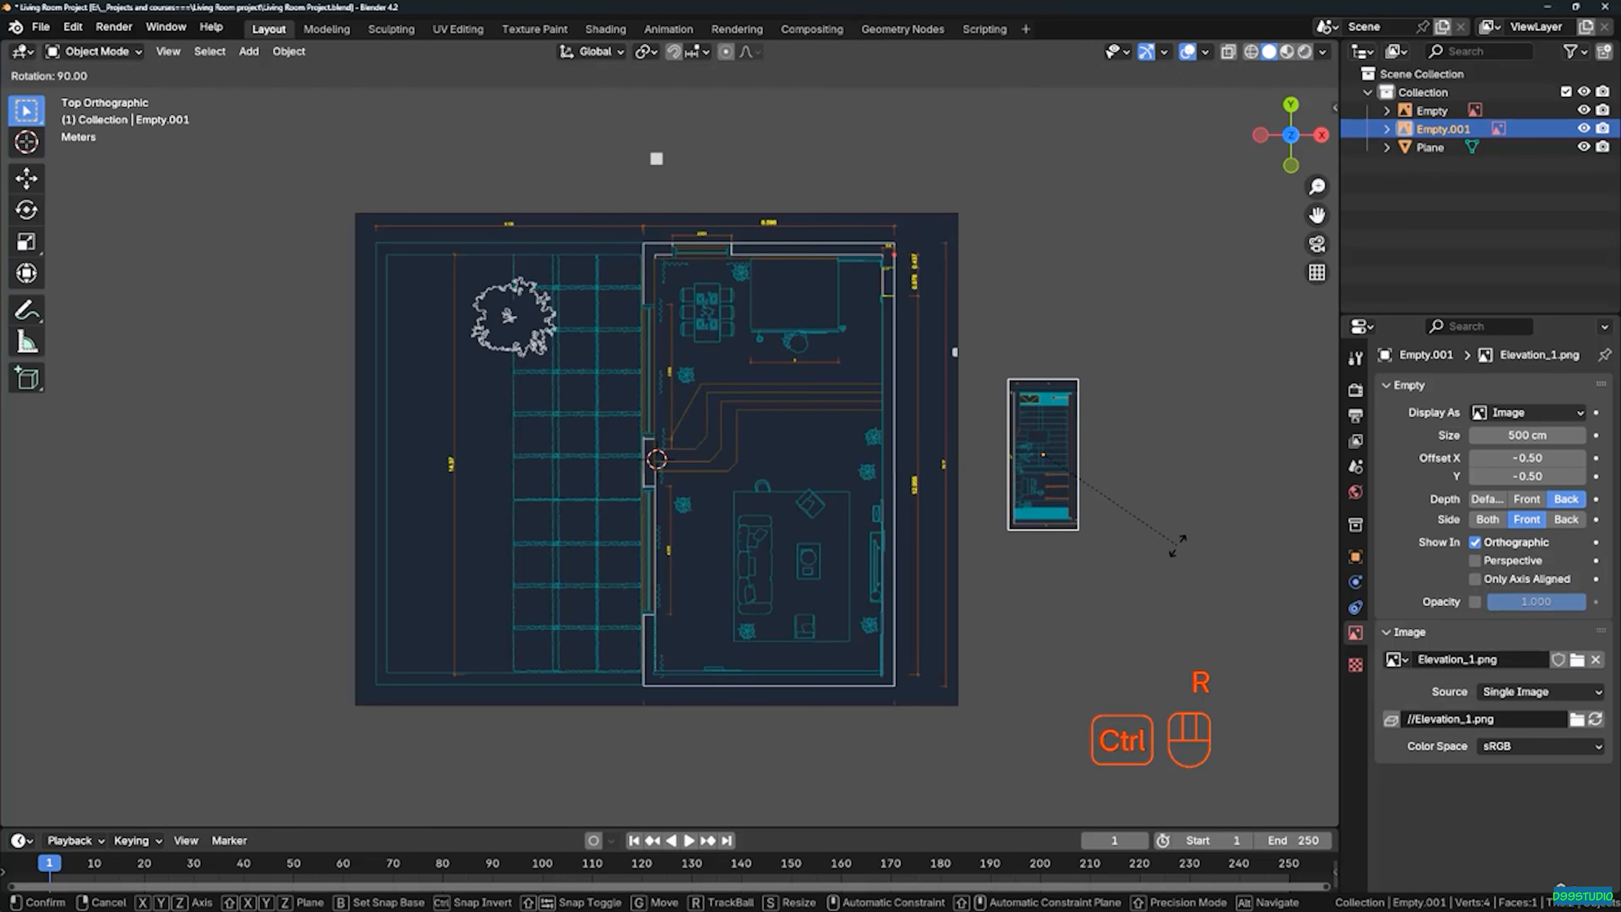
left_click(1178, 545)
key("s")
left_click(89, 386)
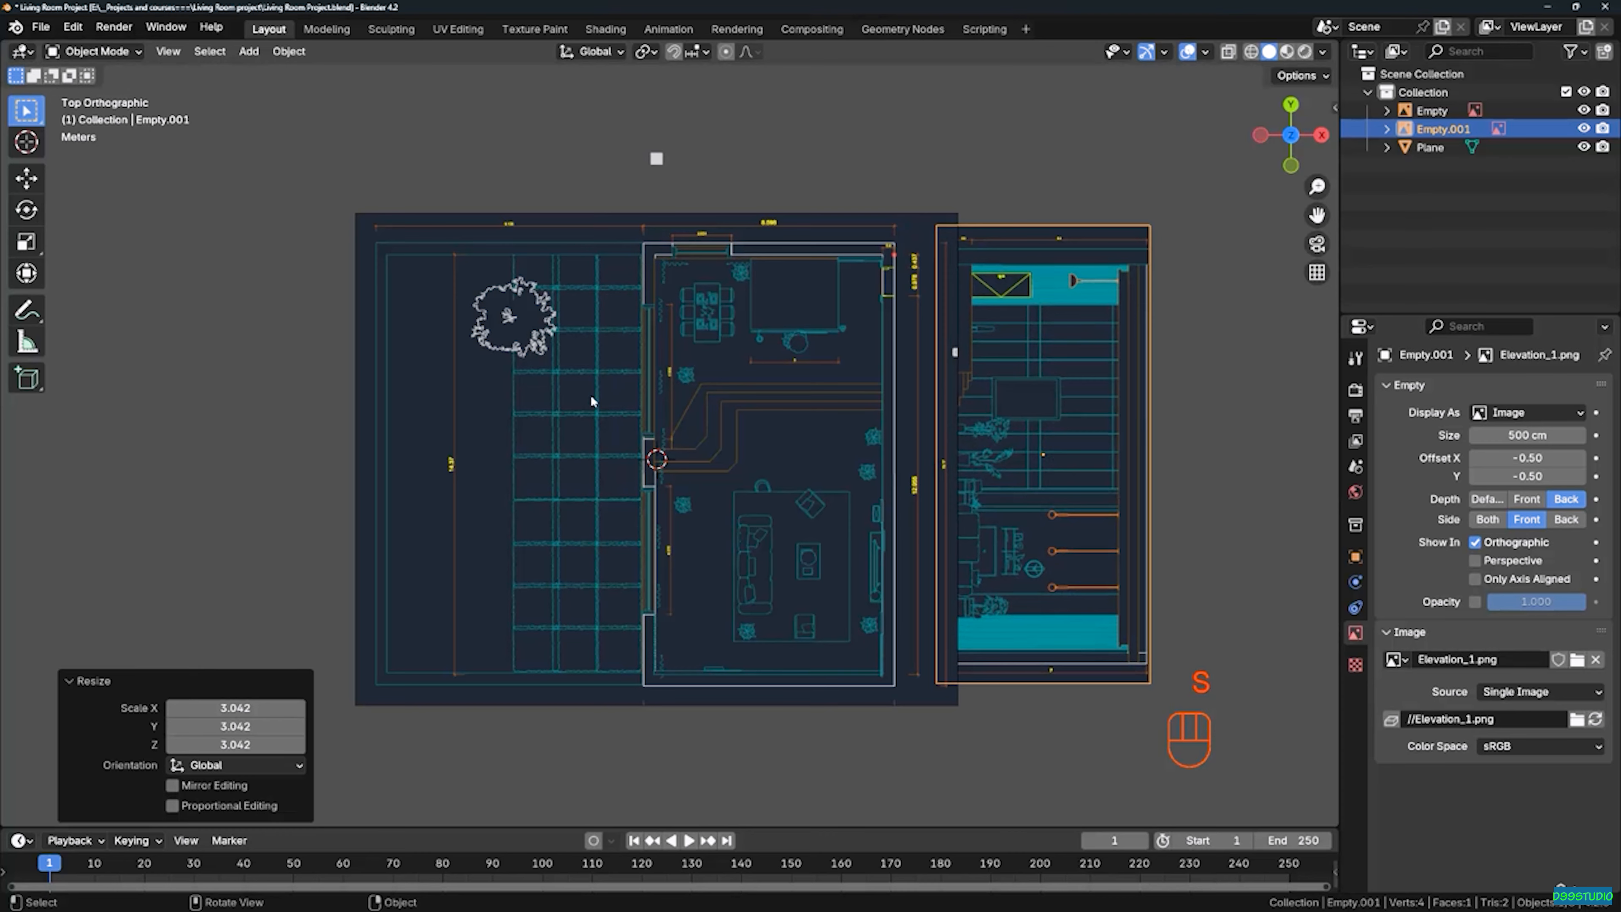
scroll(954, 198, "up", 2)
scroll(943, 246, "down", 1)
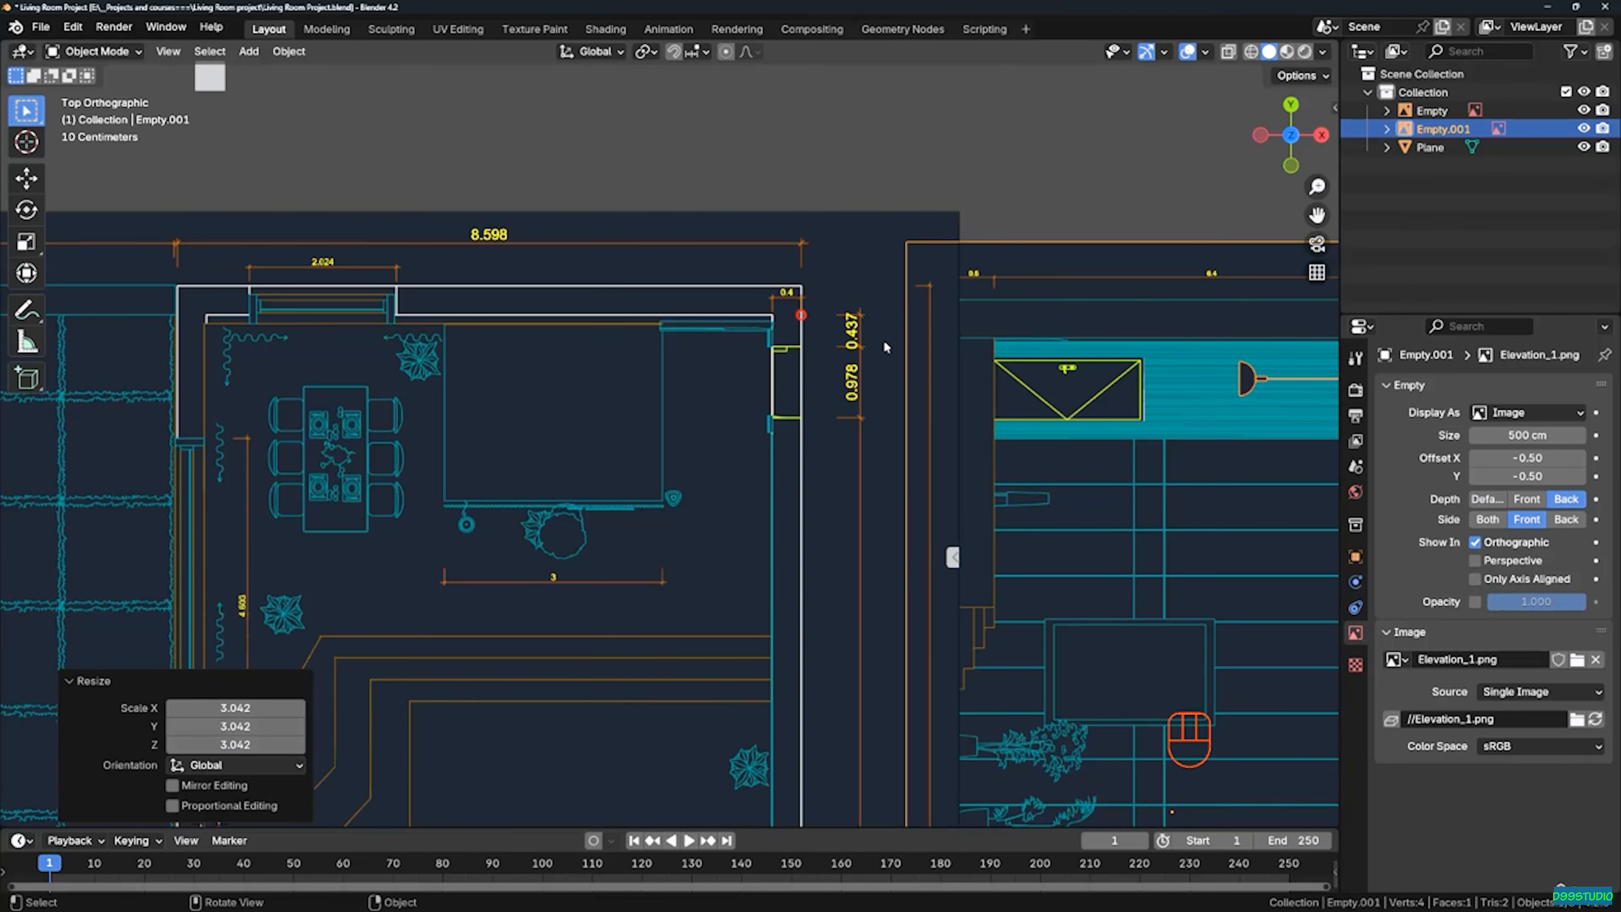
scroll(855, 409, "up", 1)
scroll(841, 416, "down", 3)
Check how the elevation image displays in orthographic view, try its Perspective display option, and return to perspective view
mouse_move(843, 524)
middle_mouse_down()
mouse_move(872, 486)
mouse_move(763, 448)
mouse_move(818, 416)
mouse_move(802, 475)
mouse_move(771, 484)
mouse_move(808, 465)
mouse_move(840, 497)
middle_mouse_up()
key("KP_5")
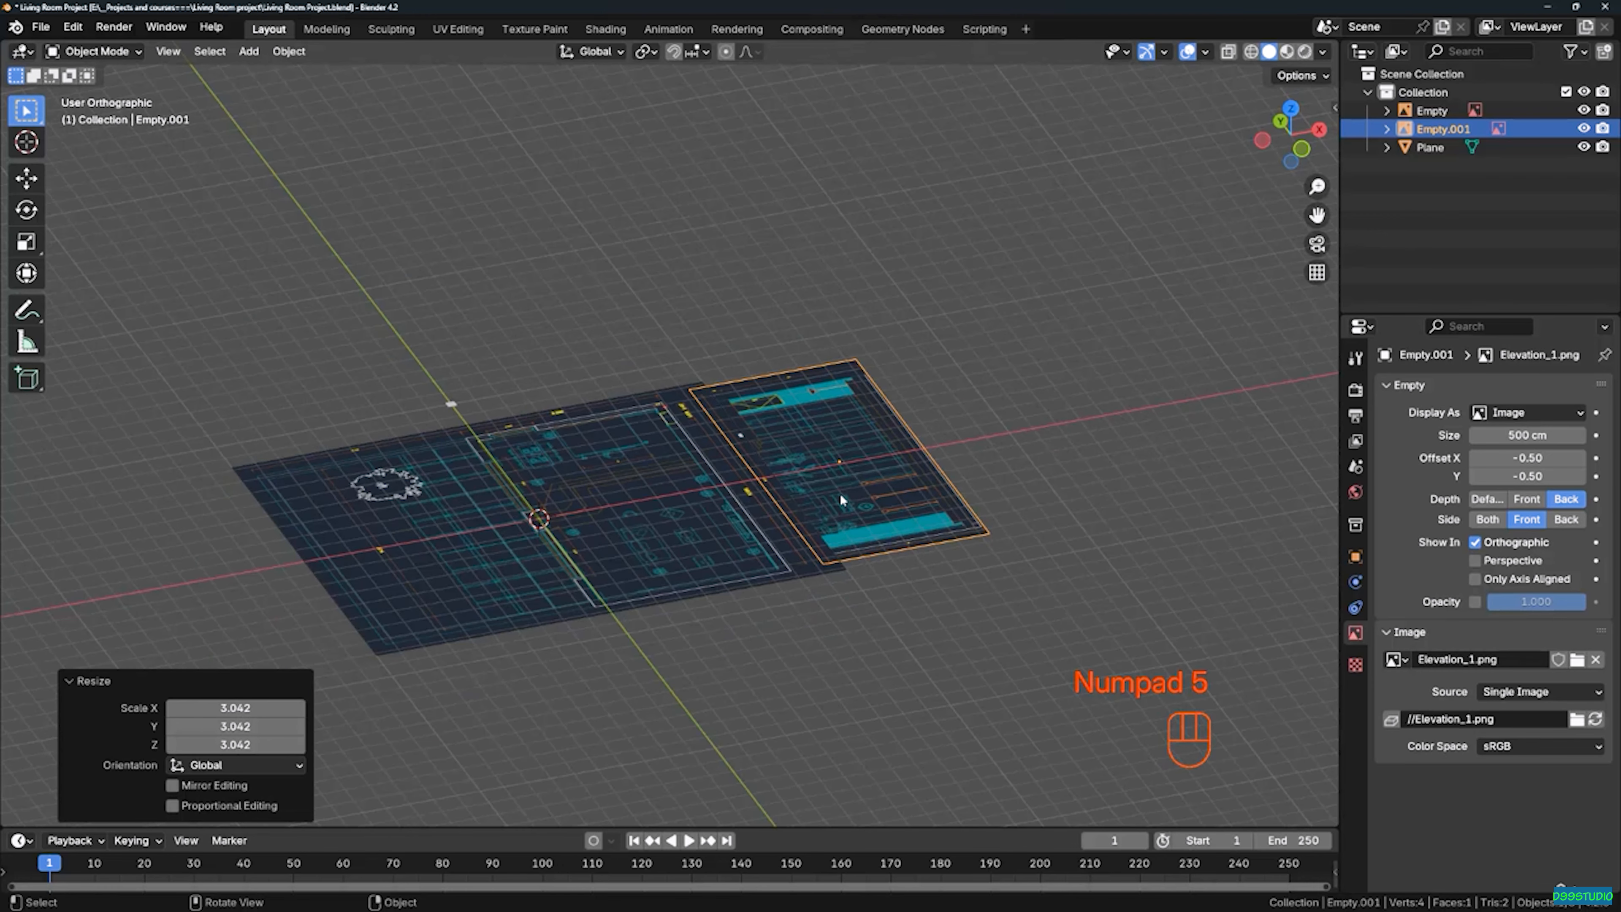
left_click(859, 411)
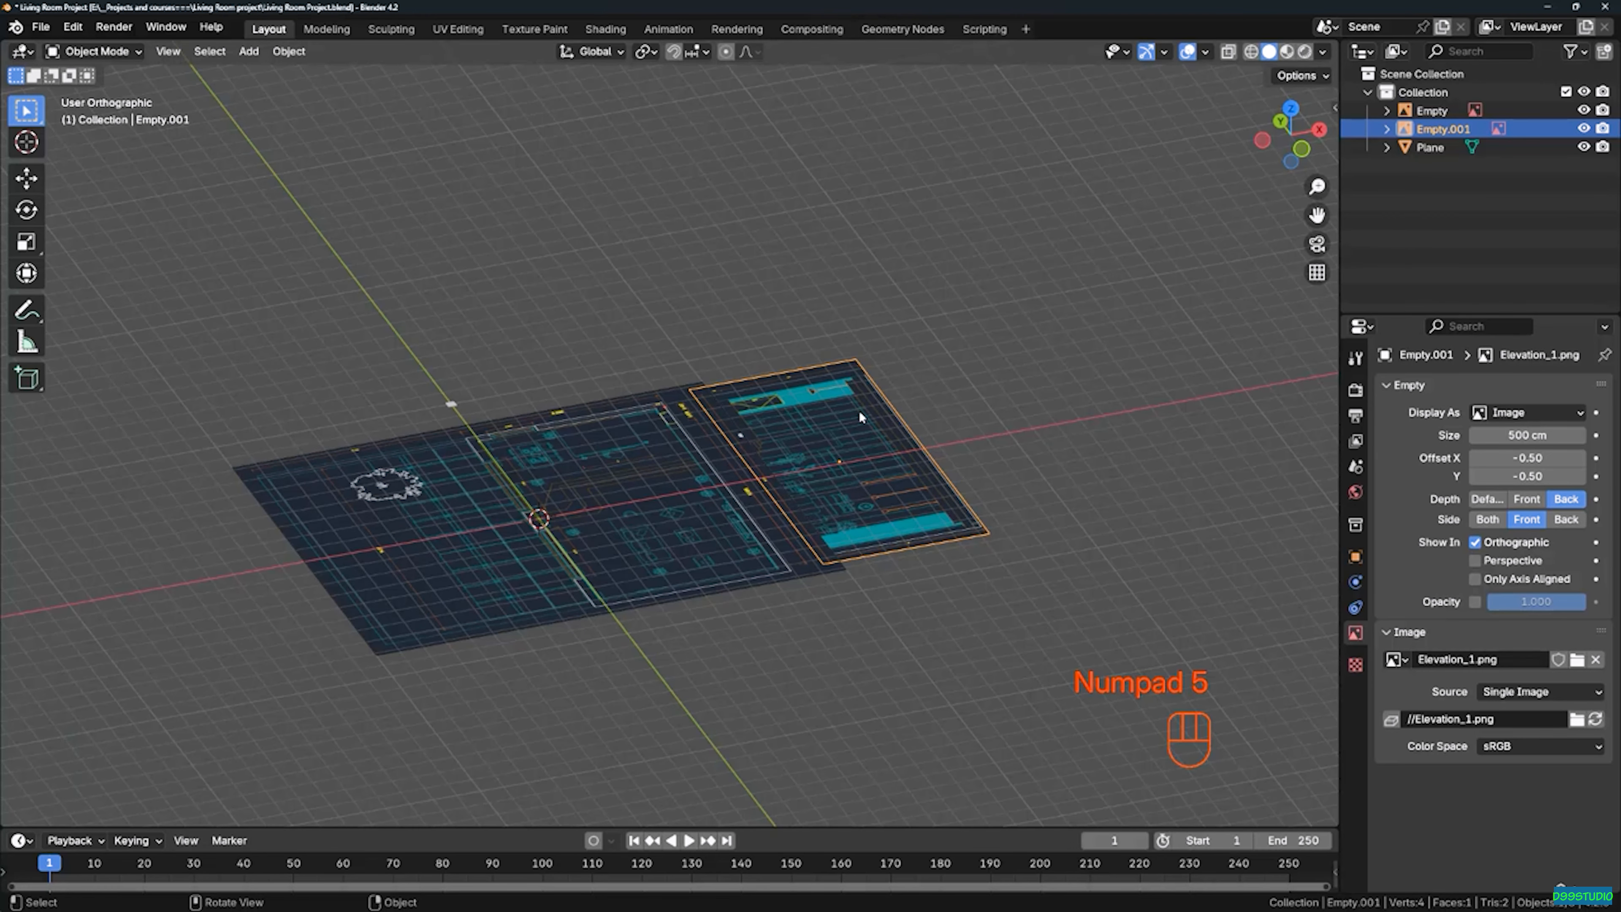
left_click(1475, 560)
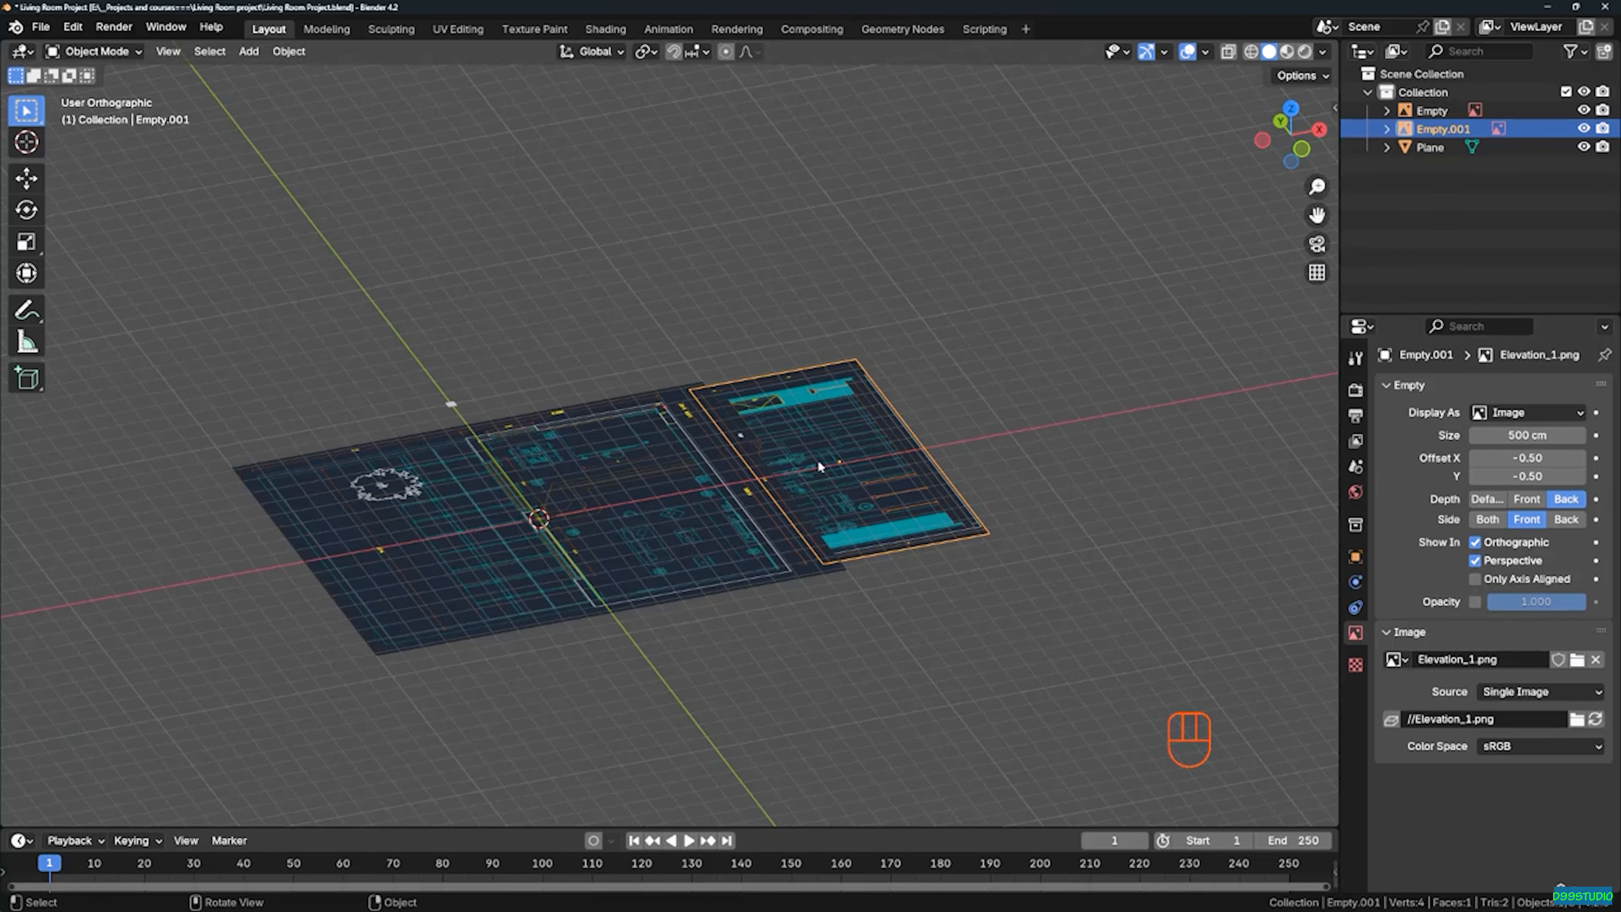
key("KP_5")
Set the elevation image's Depth to Default
mouse_move(839, 472)
middle_mouse_down()
mouse_move(773, 462)
mouse_move(832, 451)
middle_mouse_up()
scroll(960, 539, "up", 3)
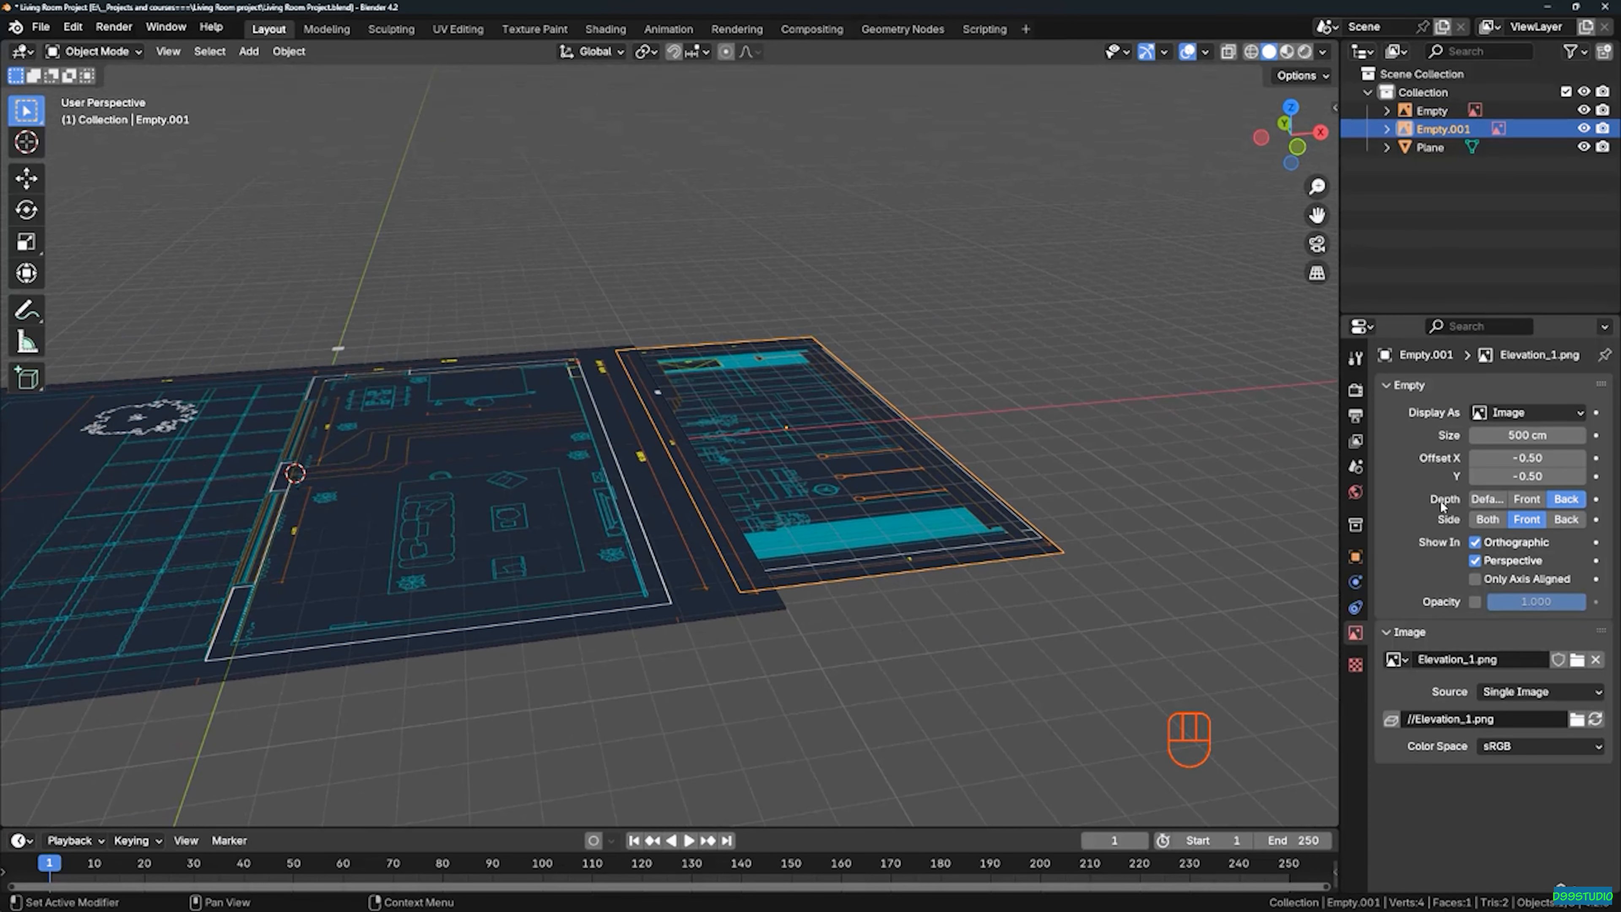
left_click(1487, 499)
Raise the elevation image about 10.9 cm along Z above the floor plan
middle_click_drag(864, 517, 817, 492)
key("g")
key("z")
key("shift")
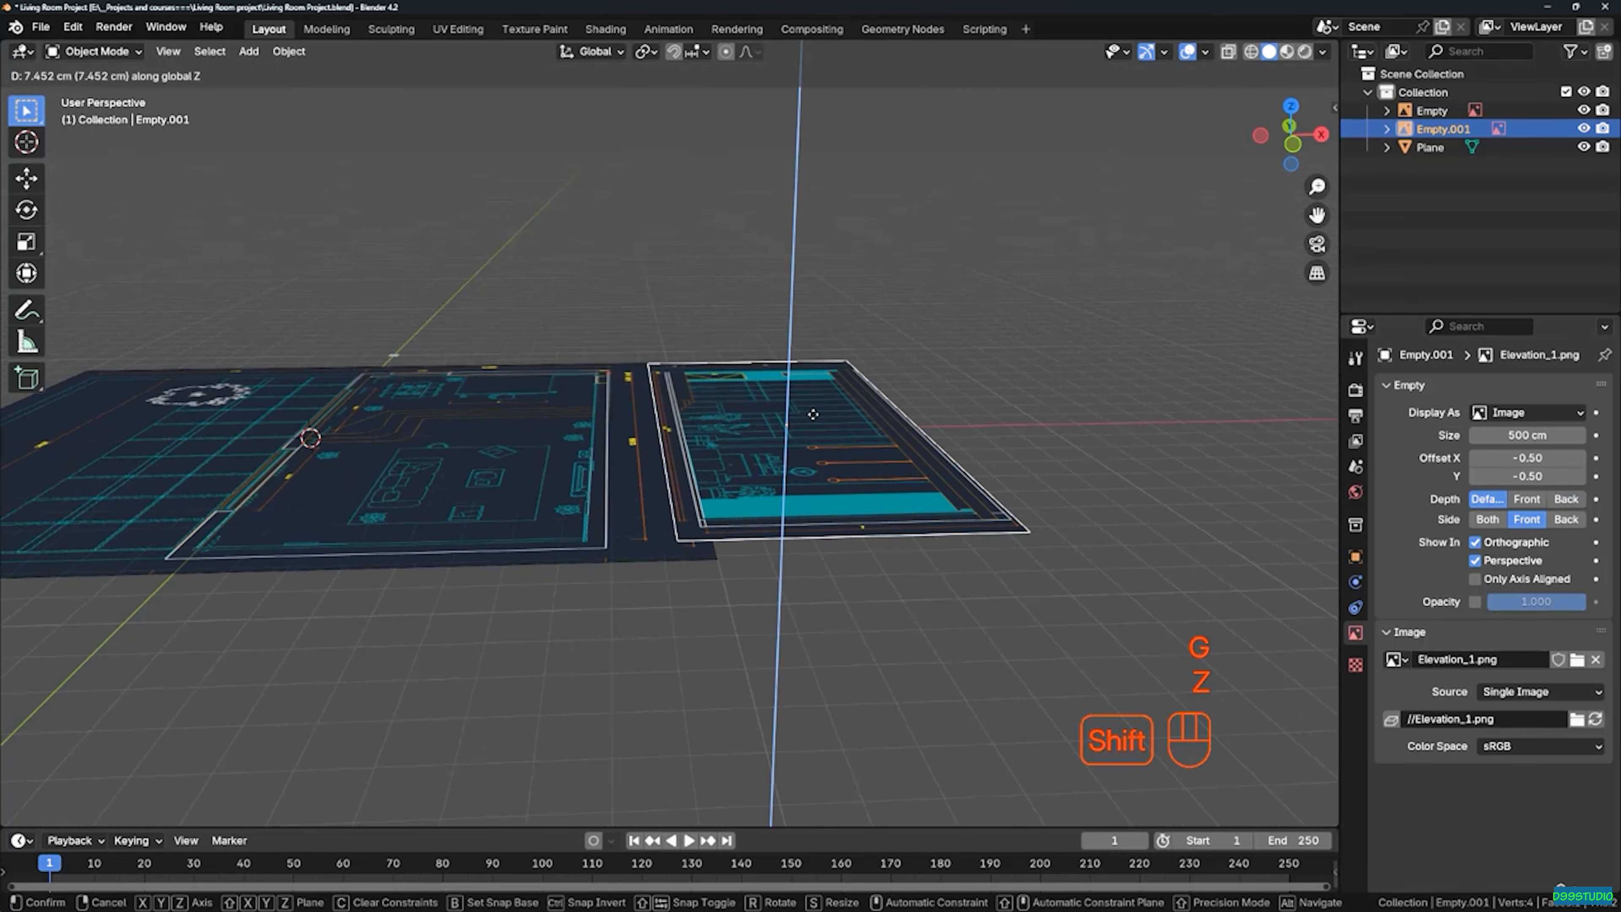
left_click(740, 402)
middle_click_drag(737, 401, 712, 433)
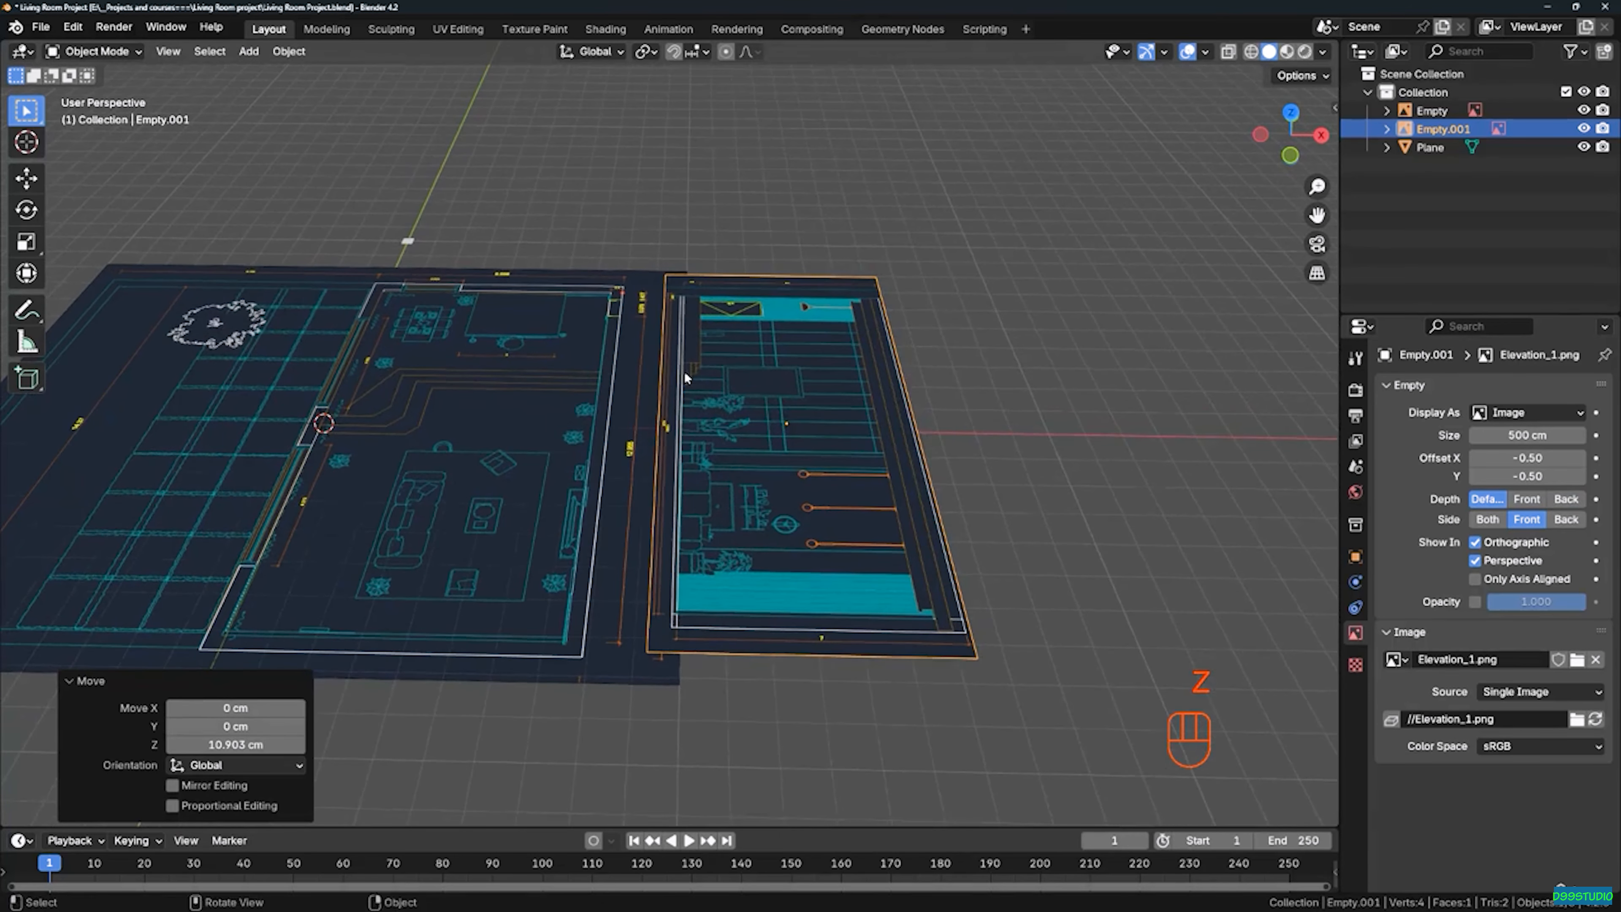
Examine from above how the lower wall corners of the floor plan and the elevation image line up
key("KP_7")
scroll(669, 394, "up", 2)
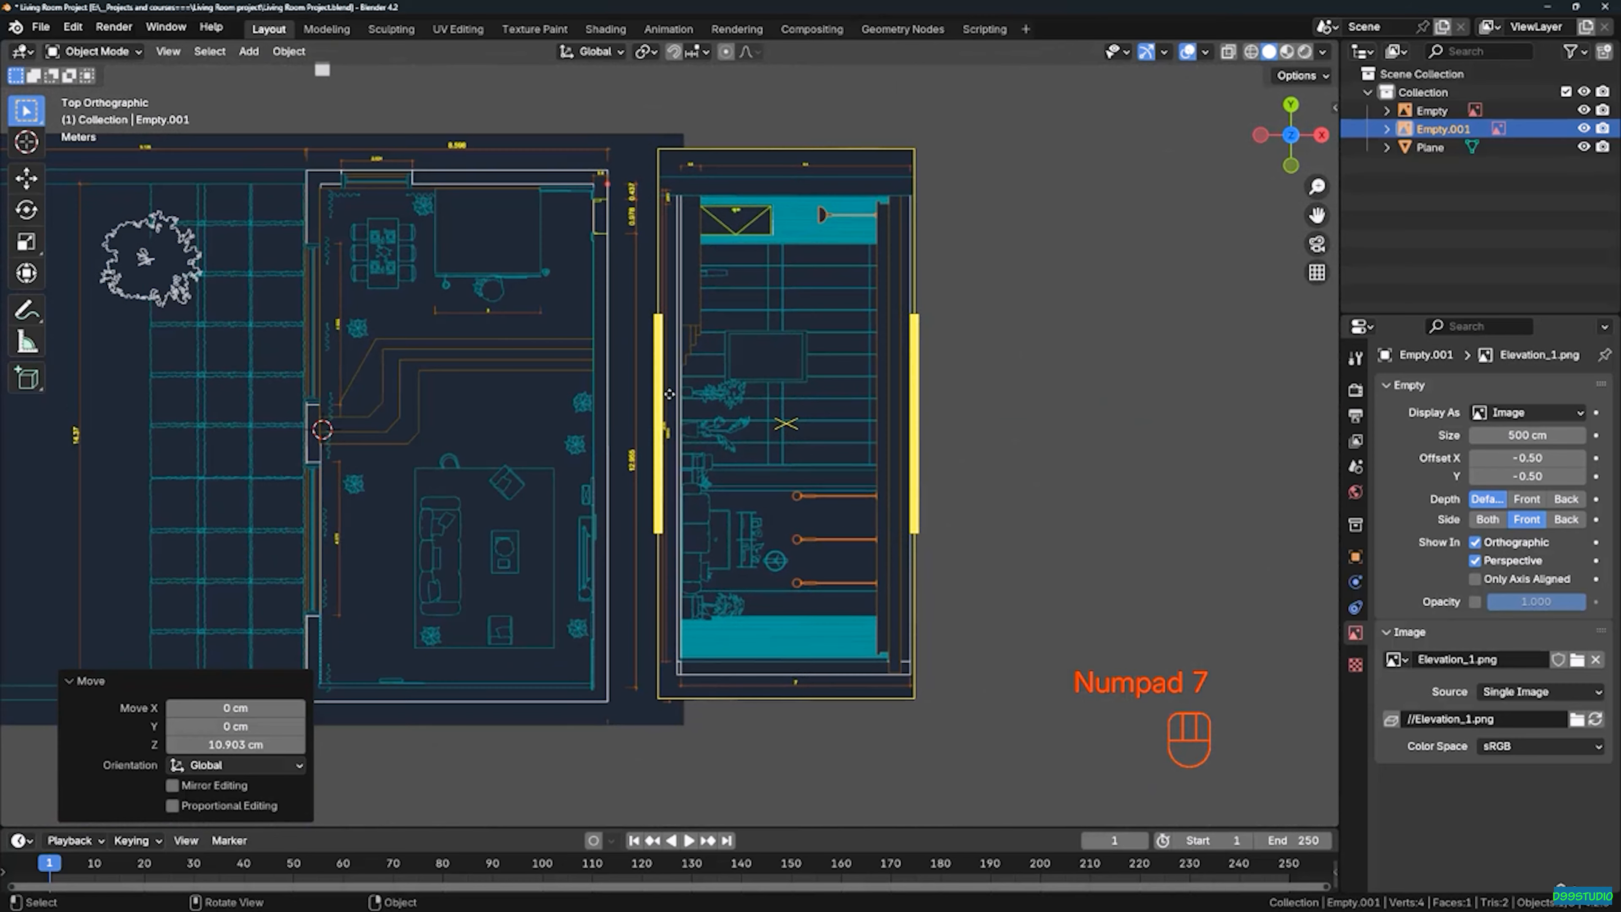
scroll(690, 358, "down", 2)
middle_click_drag(668, 457, 760, 245, "shift")
scroll(742, 399, "up", 7)
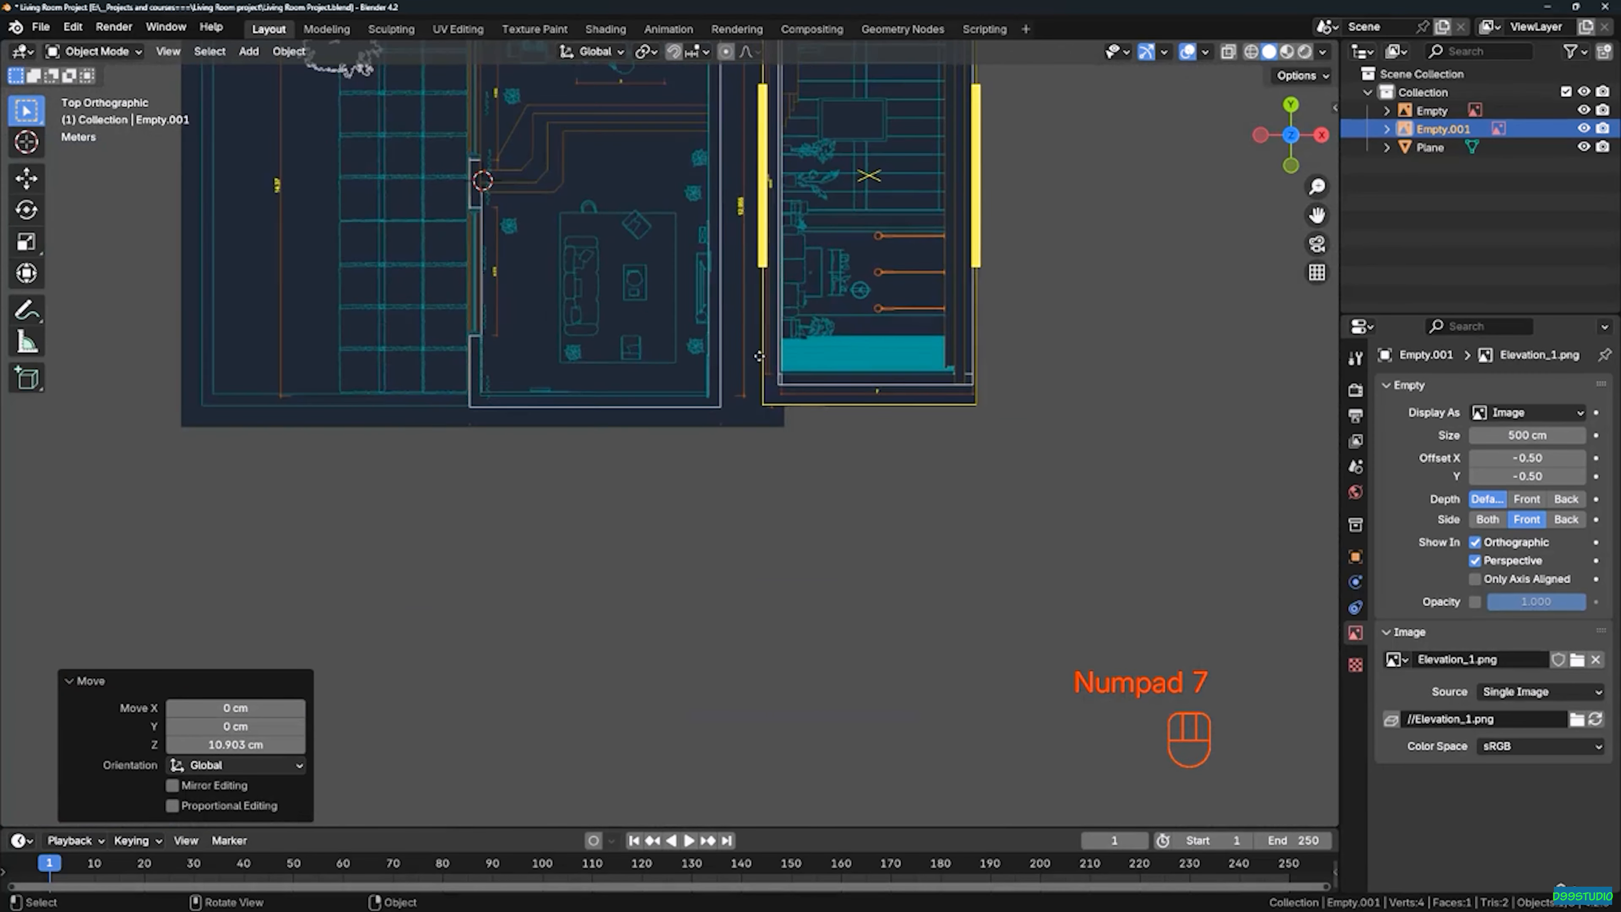
scroll(849, 348, "up", 3)
scroll(735, 412, "down", 4)
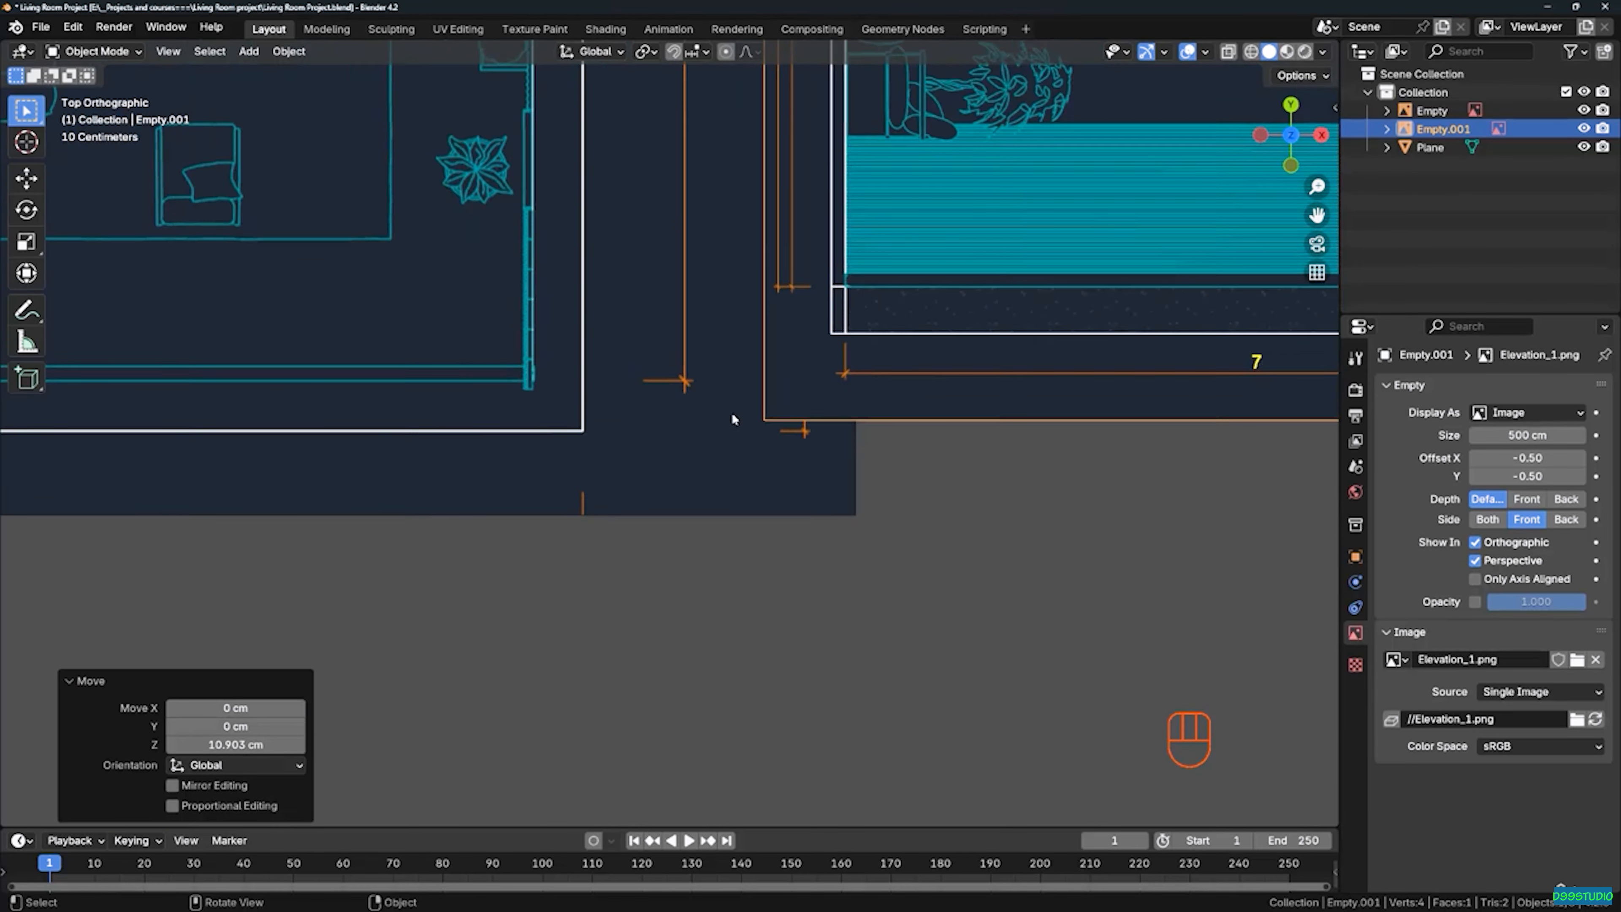
scroll(820, 394, "down", 2)
scroll(820, 396, "up", 6)
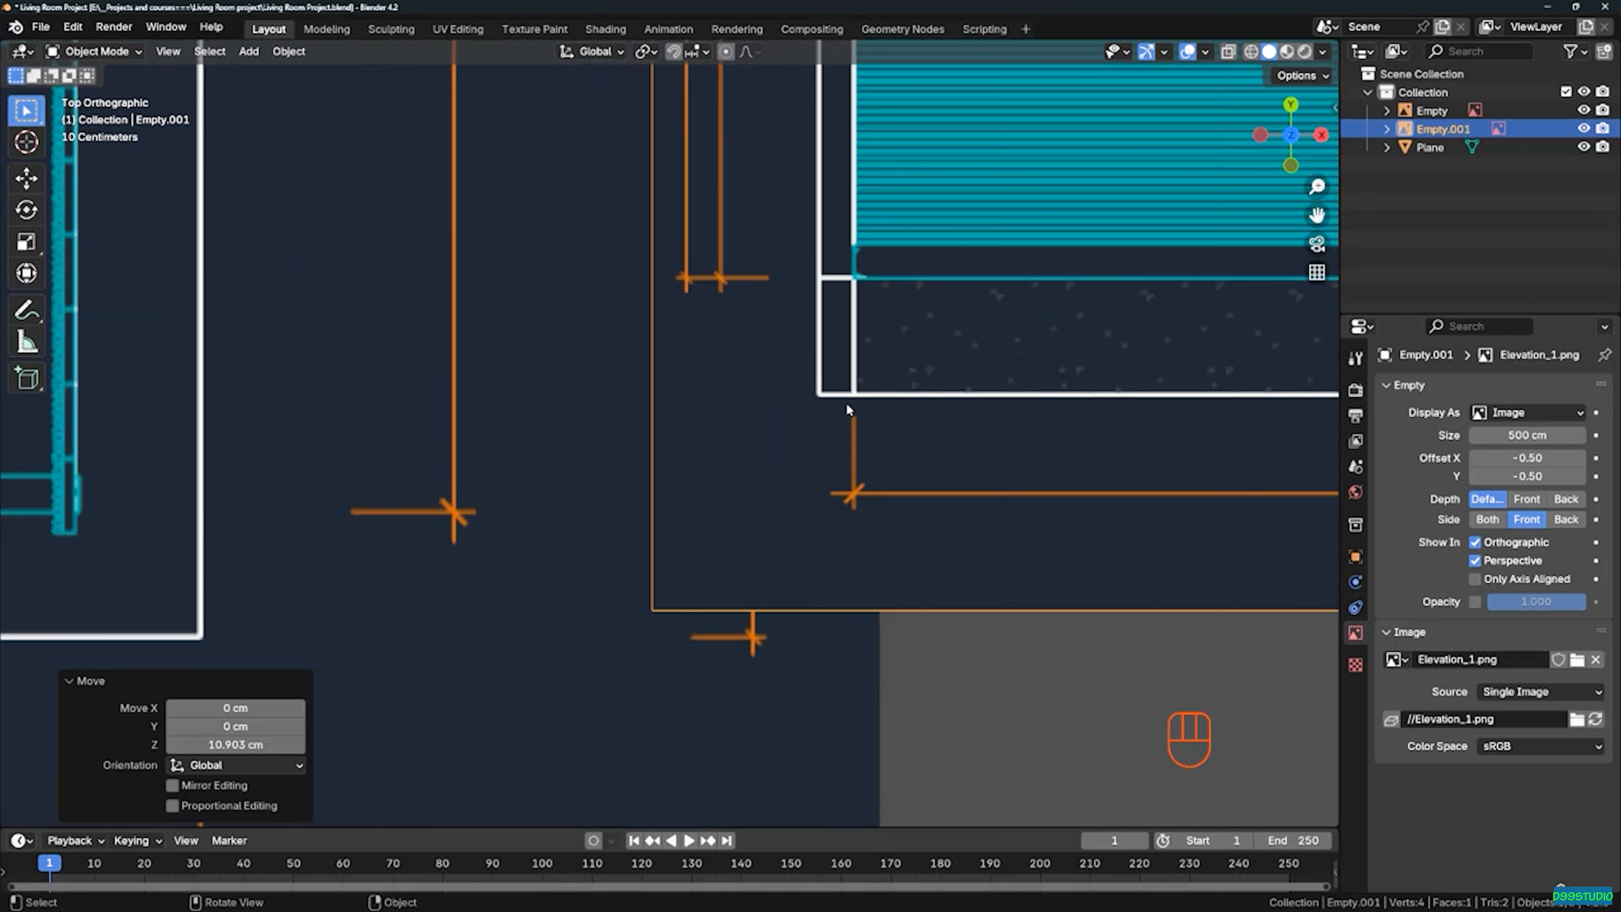
scroll(820, 393, "down", 4)
middle_click_drag(567, 493, 764, 434, "shift")
scroll(717, 451, "up", 7)
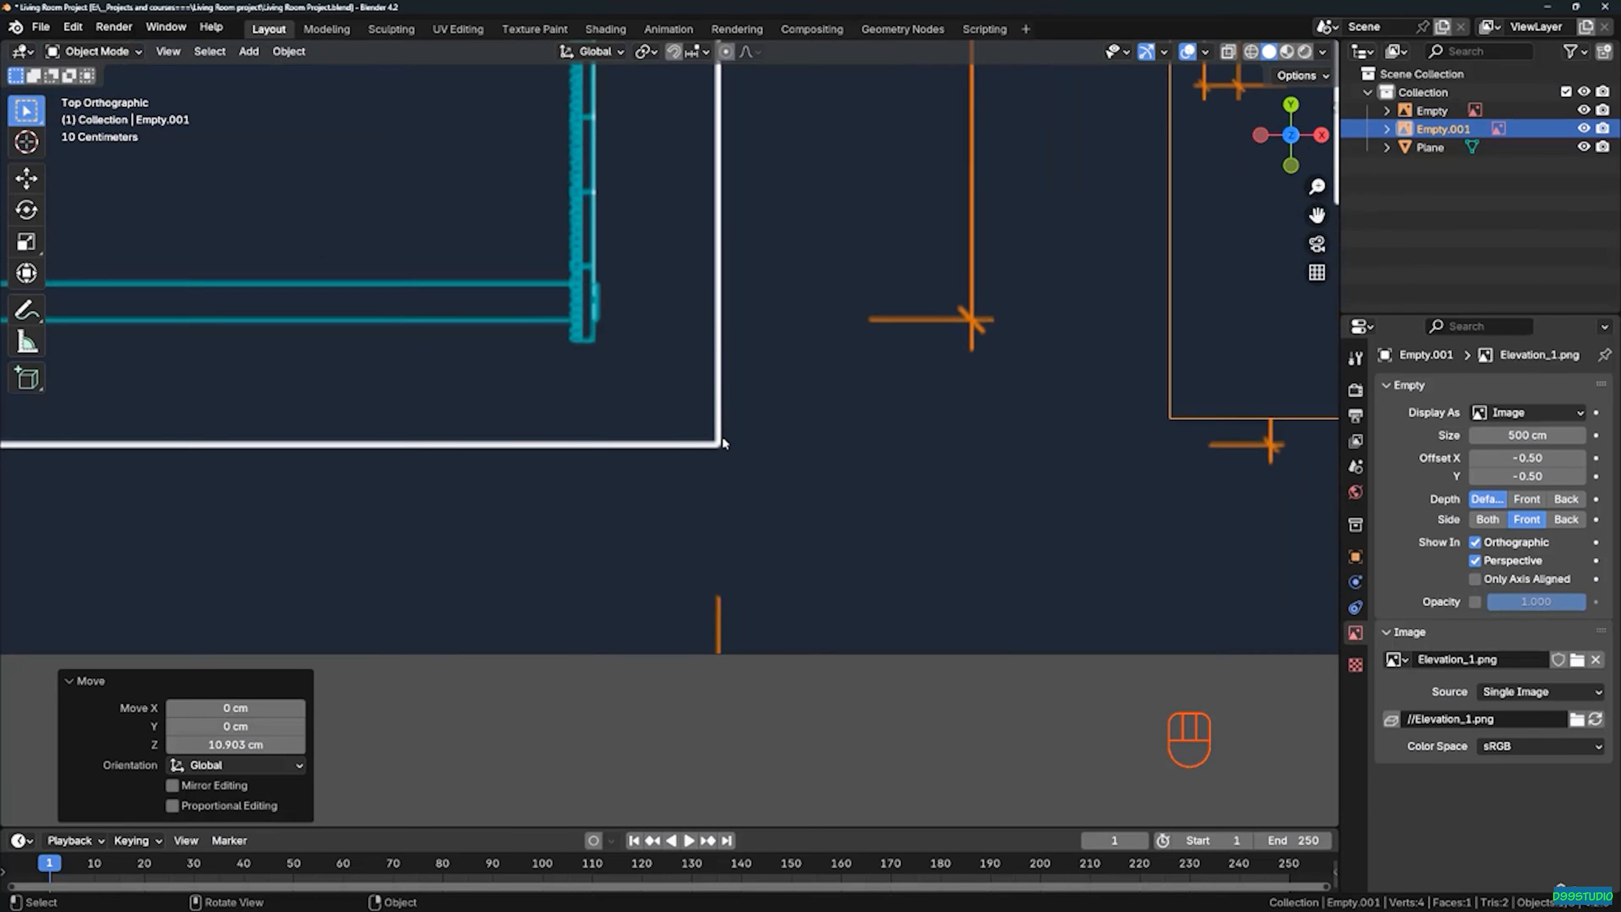
scroll(719, 456, "down", 7)
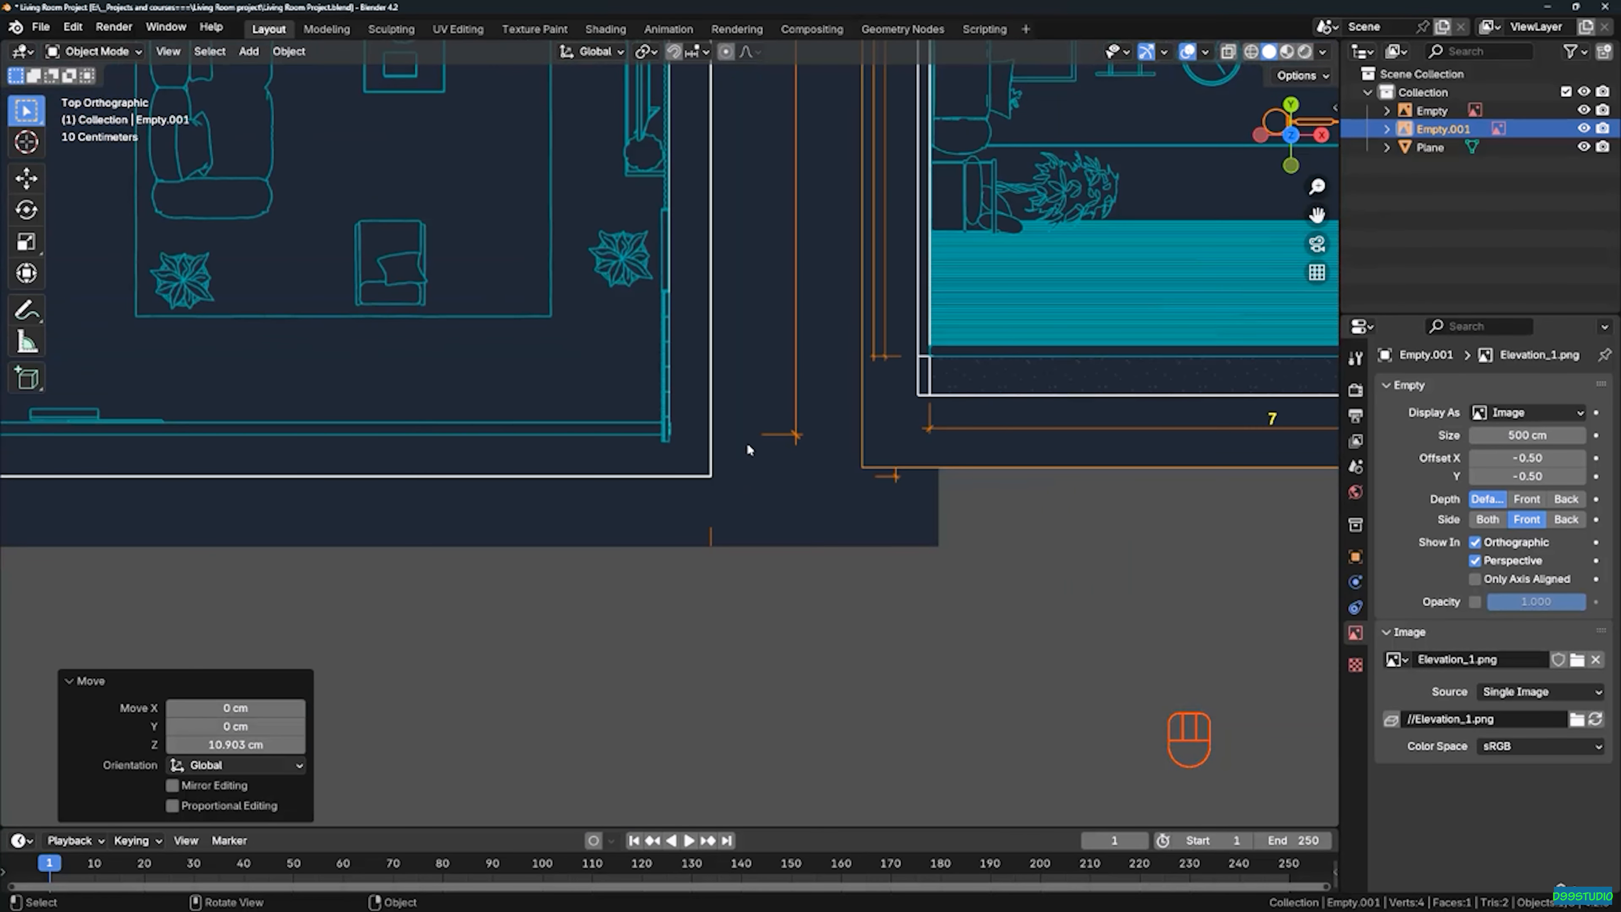
scroll(754, 482, "down", 2)
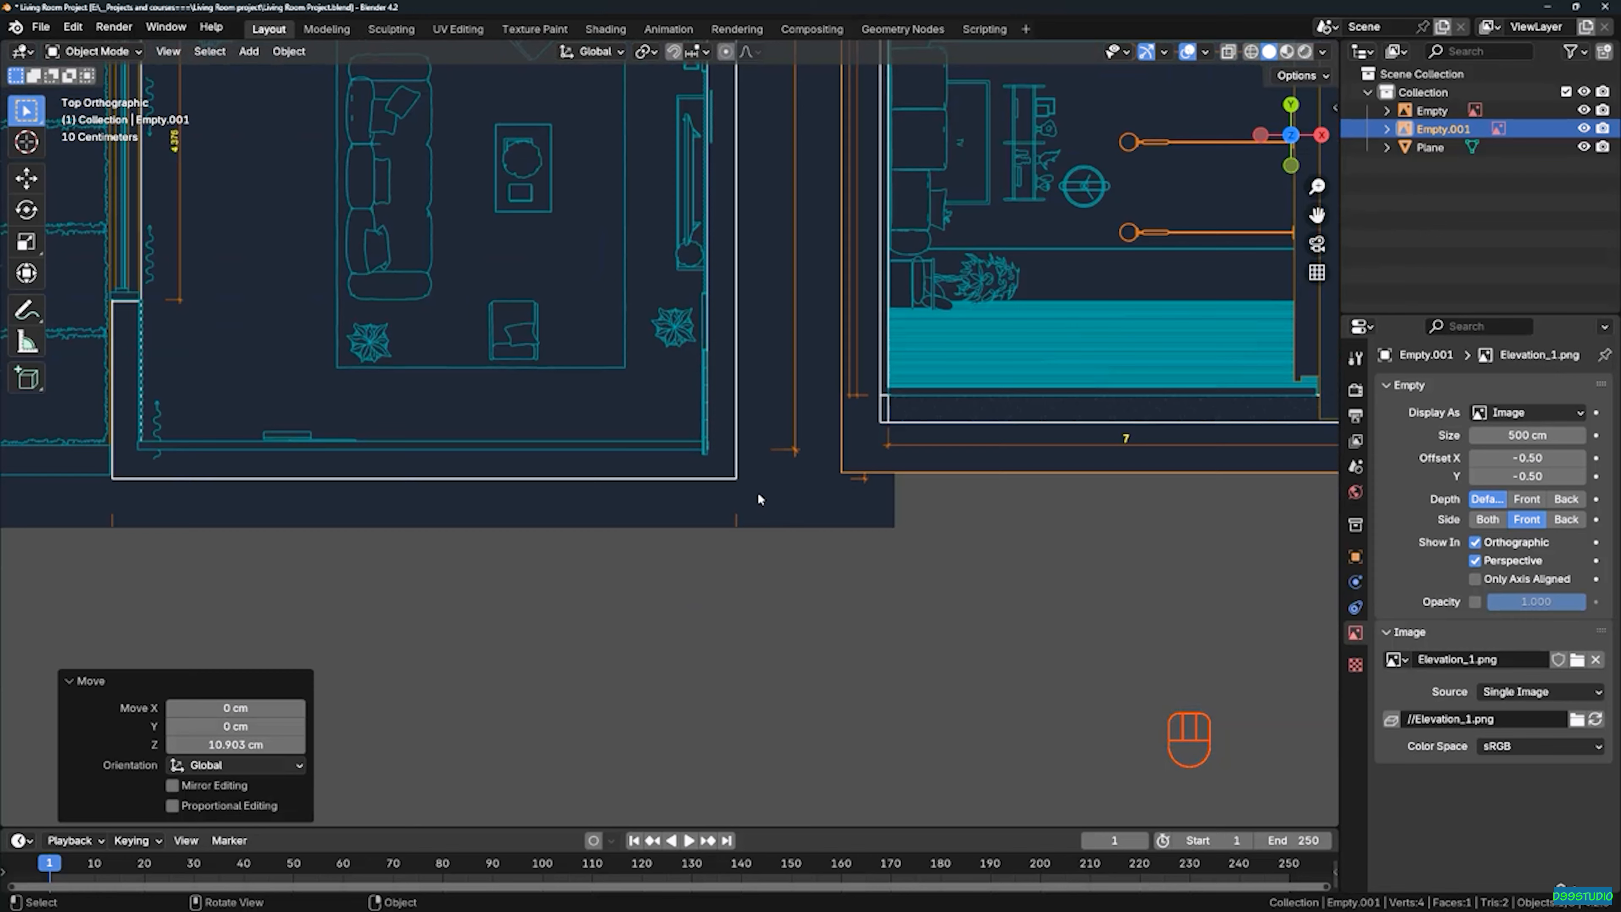
scroll(738, 484, "down", 4)
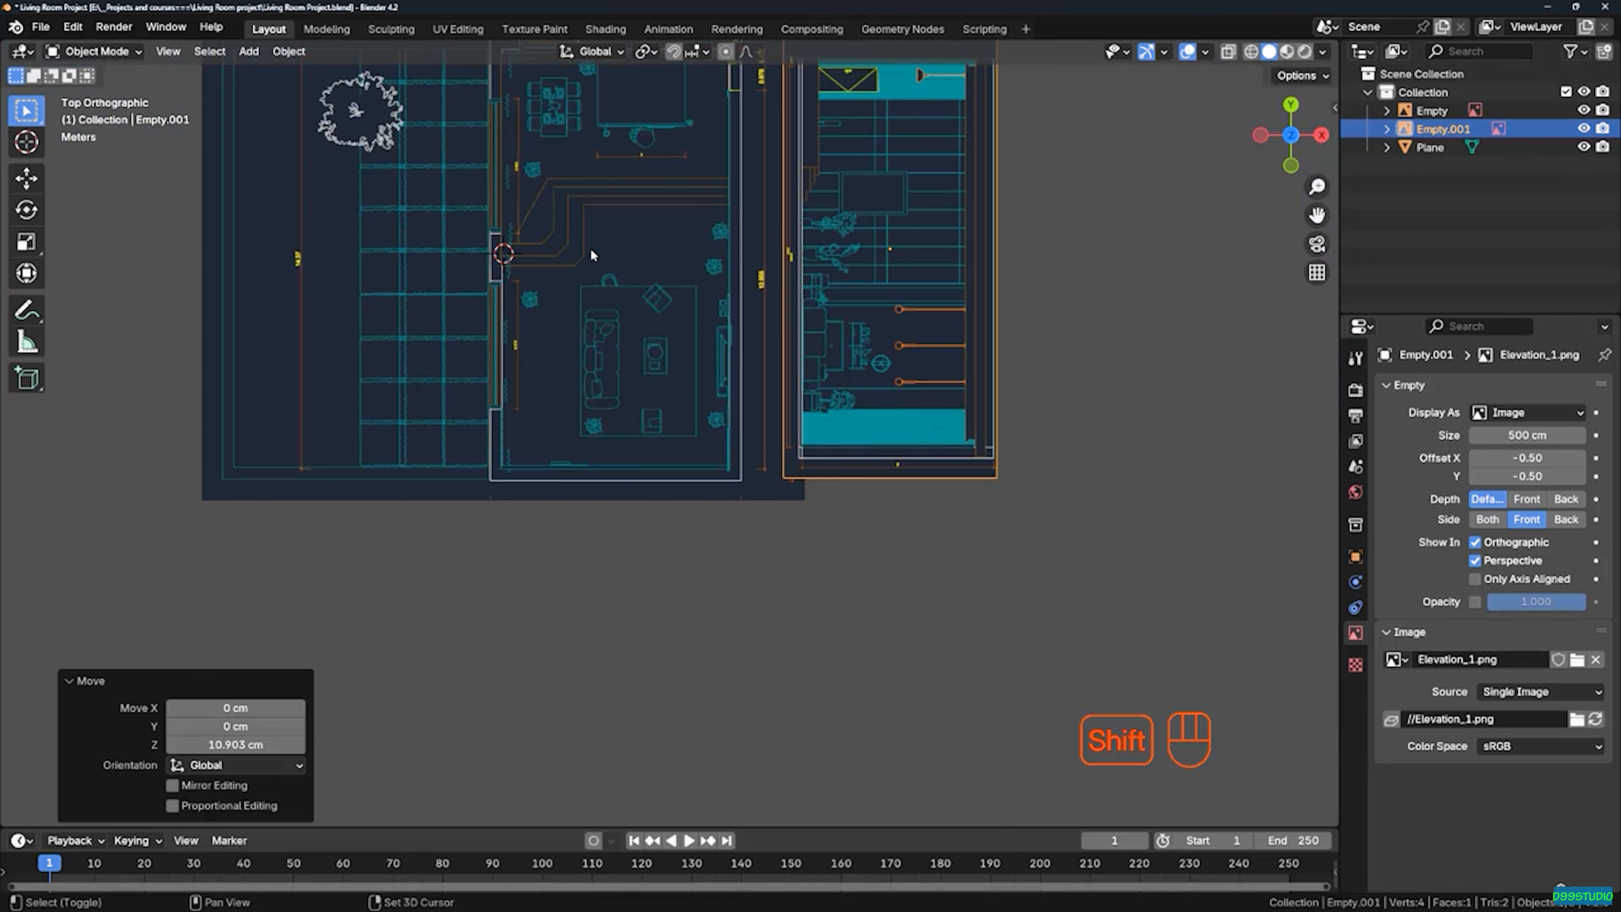
Add a Plain Axes empty and move it near the plan's lower-right outer wall corner, about 781 cm in X and -772 cm in Y
key("shift+a")
mouse_move(590, 259)
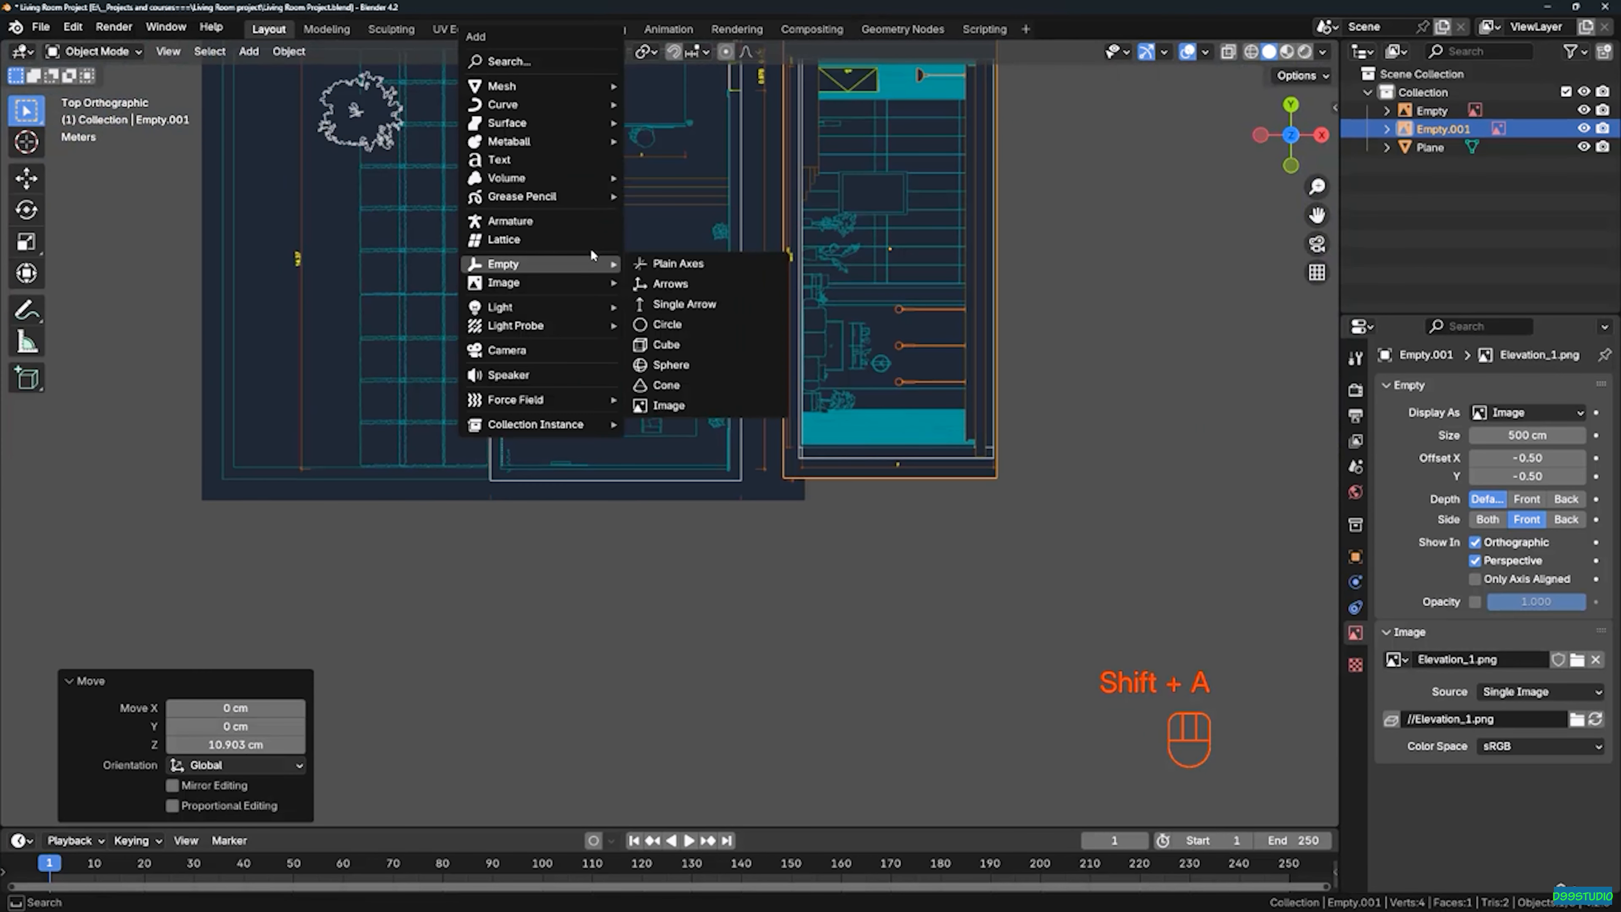
left_click(685, 268)
key("g")
left_click(829, 491)
Fine-position the Plain Axes empty on the plan's lower-right outer wall corner, shifting it about 8.7 cm in X and 19.1 cm in Y
scroll(833, 490, "up", 5)
scroll(899, 539, "up", 4)
key("g")
key("shift")
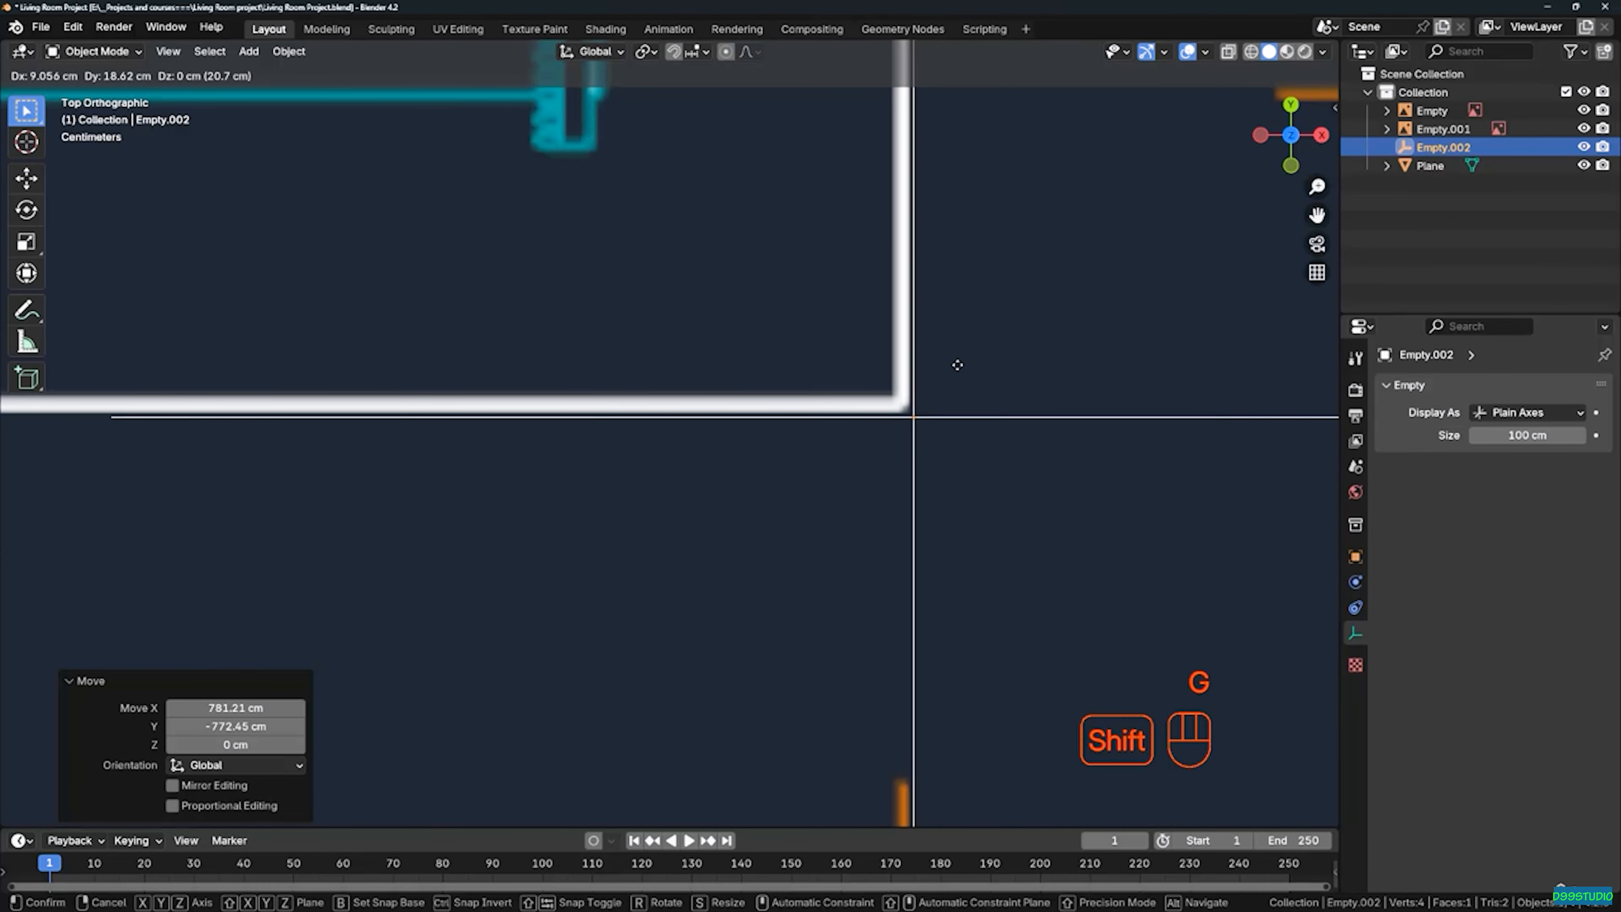
left_click(930, 330)
scroll(912, 358, "up", 4)
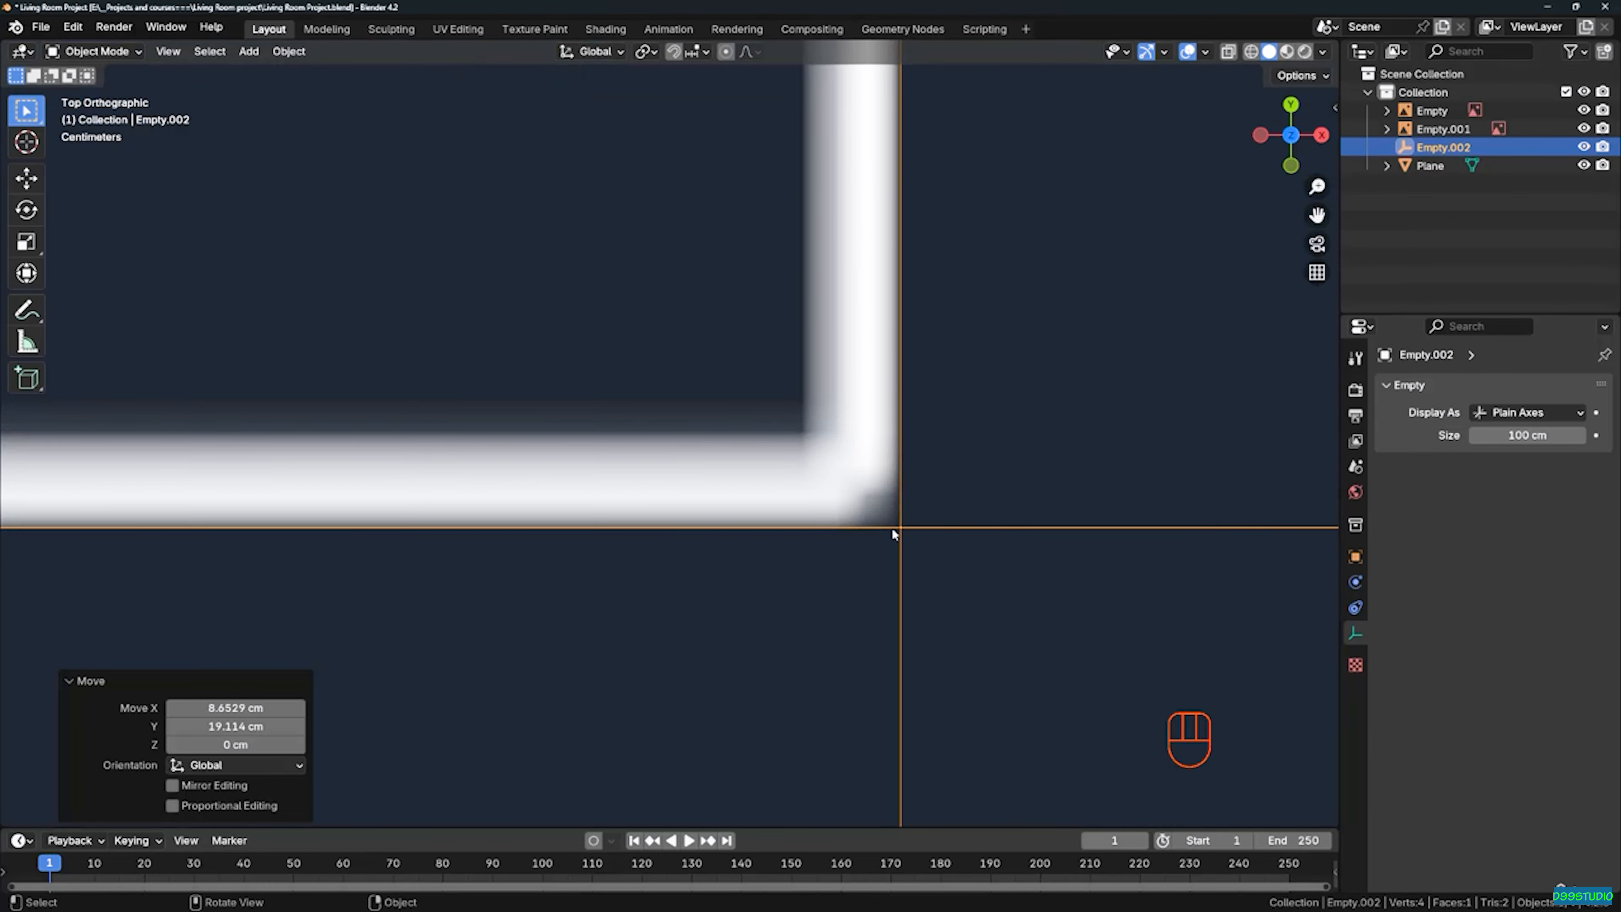
scroll(884, 521, "down", 5)
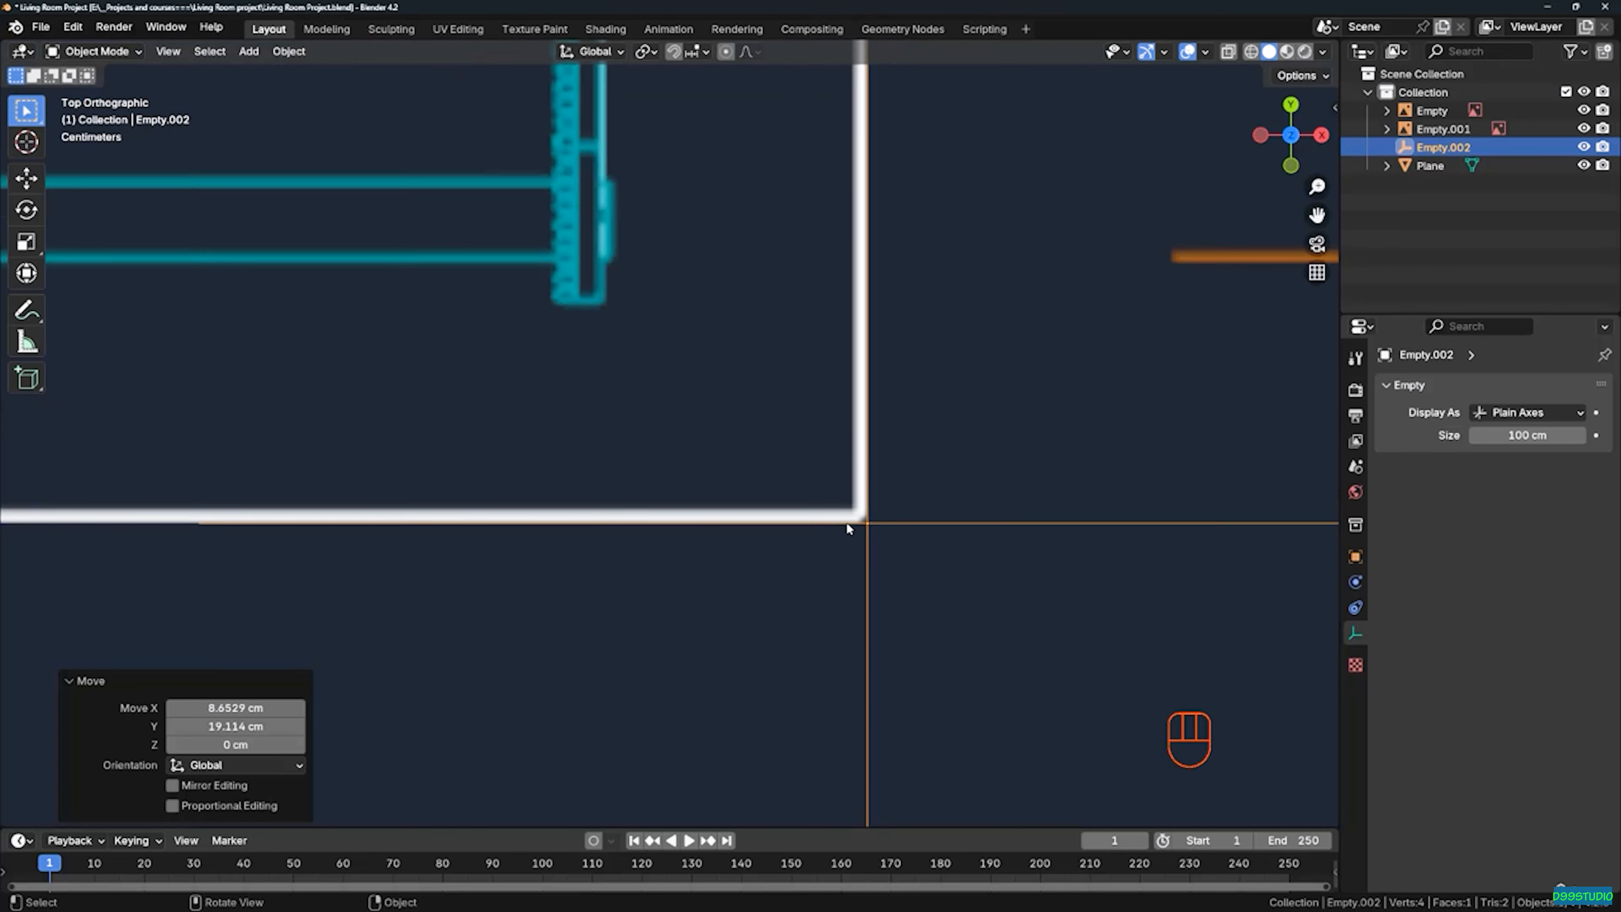
Duplicate the Plain Axes empty onto the elevation's lower-left outer wall corner, about 190.4 cm in X and 75.7 cm in Y
scroll(715, 426, "down", 5)
scroll(826, 466, "up", 7)
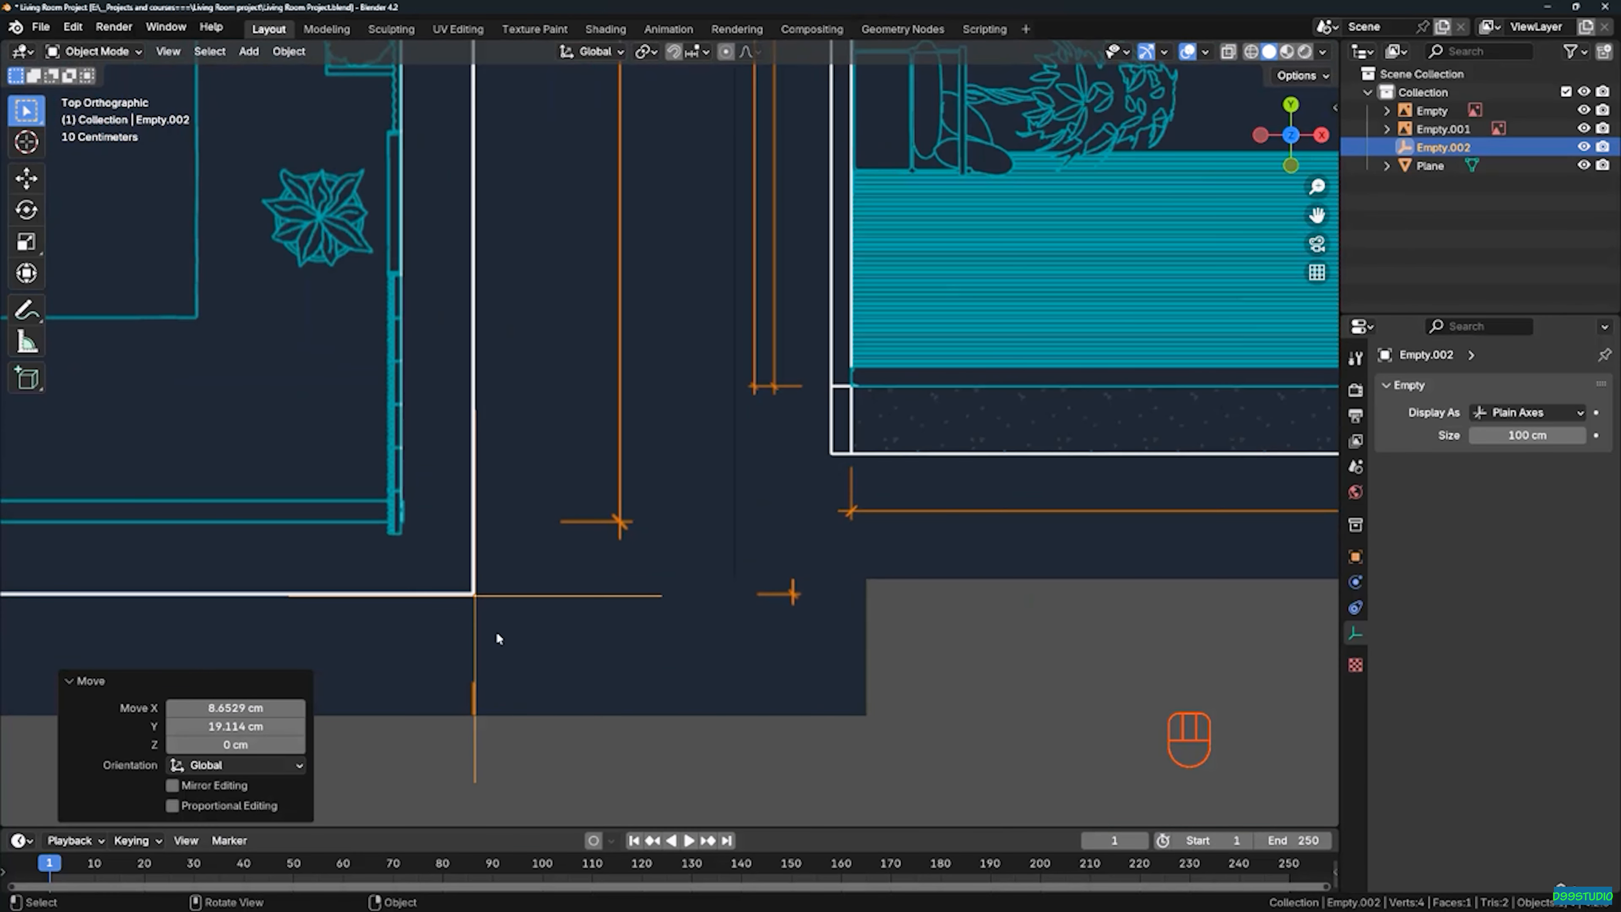
key("shift+d")
left_click(829, 456)
scroll(804, 467, "up", 4)
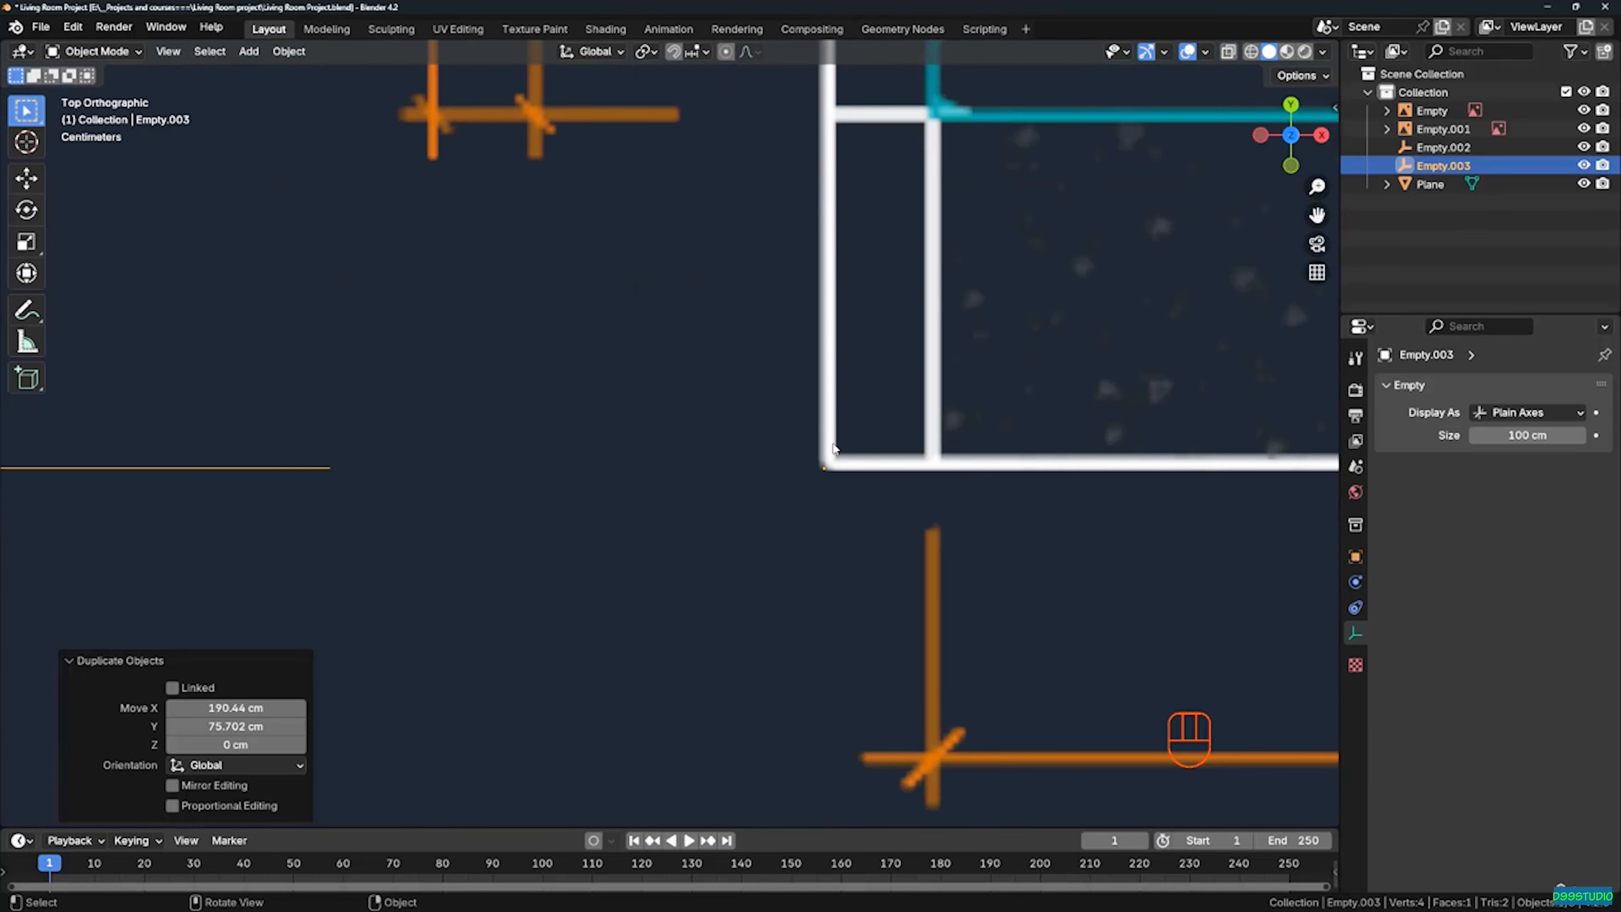
Fine-position the duplicated Plain Axes empty exactly on the elevation's lower-left outer wall corner
scroll(796, 560, "down", 4)
middle_click_drag(793, 587, 852, 568)
key("KP_7")
scroll(829, 409, "up", 12)
key("g")
left_click(829, 409)
scroll(884, 411, "down", 12)
Parent the elevation image to the duplicated Plain Axes empty at its corner, using the Object parent type
middle_click_drag(727, 504, 848, 471)
scroll(674, 337, "down", 5)
left_click(849, 277)
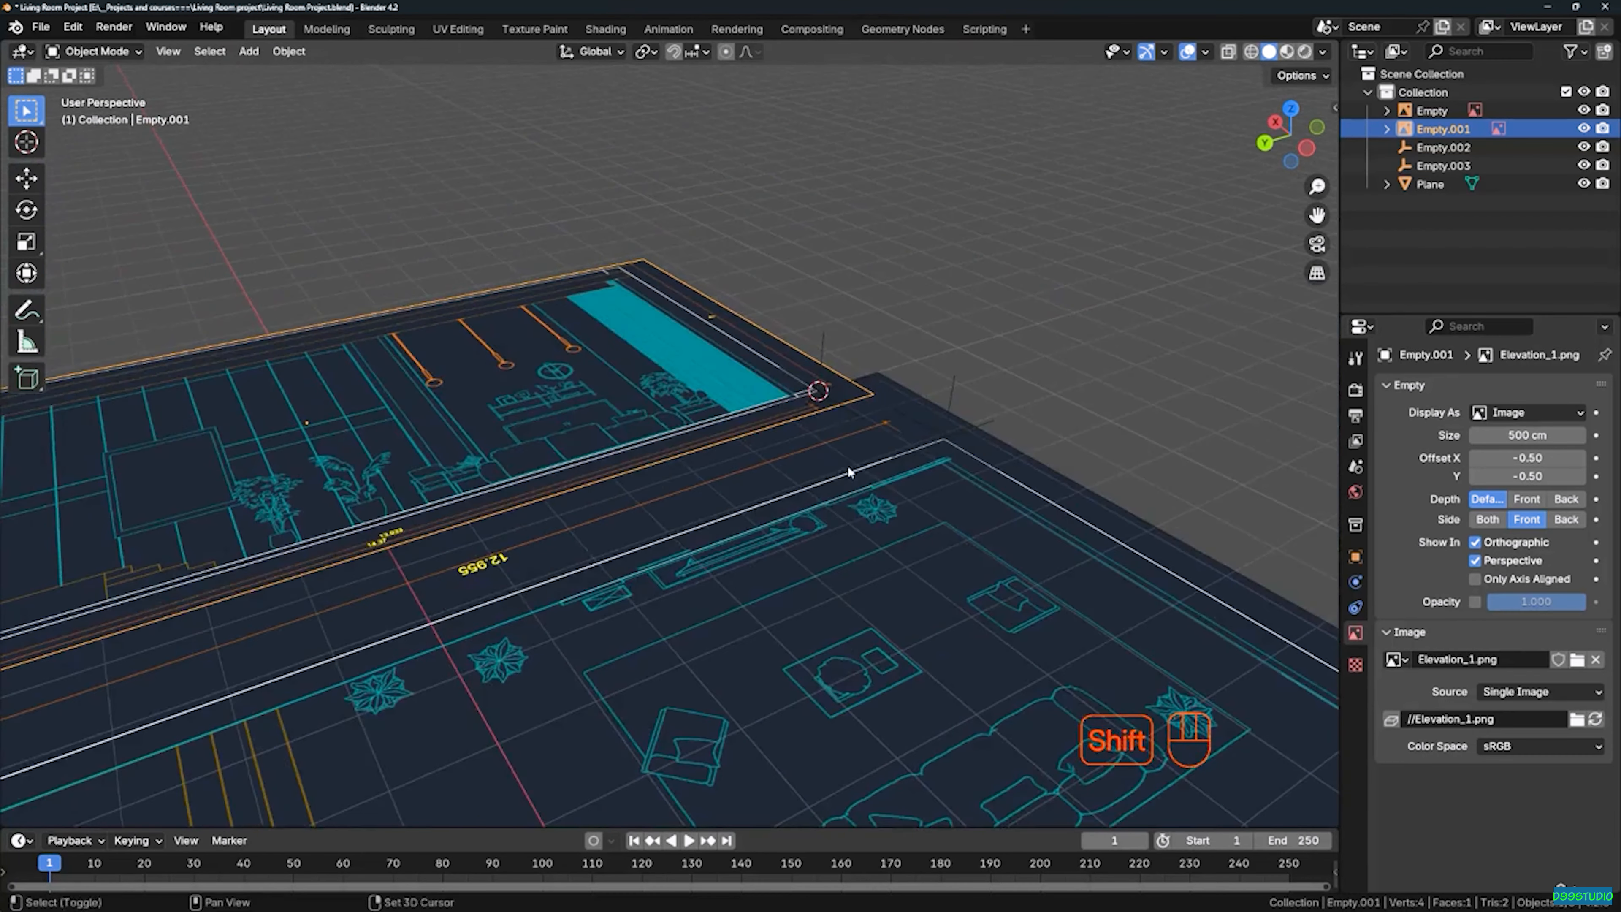
scroll(829, 415, "up", 3)
left_click(819, 307, "shift")
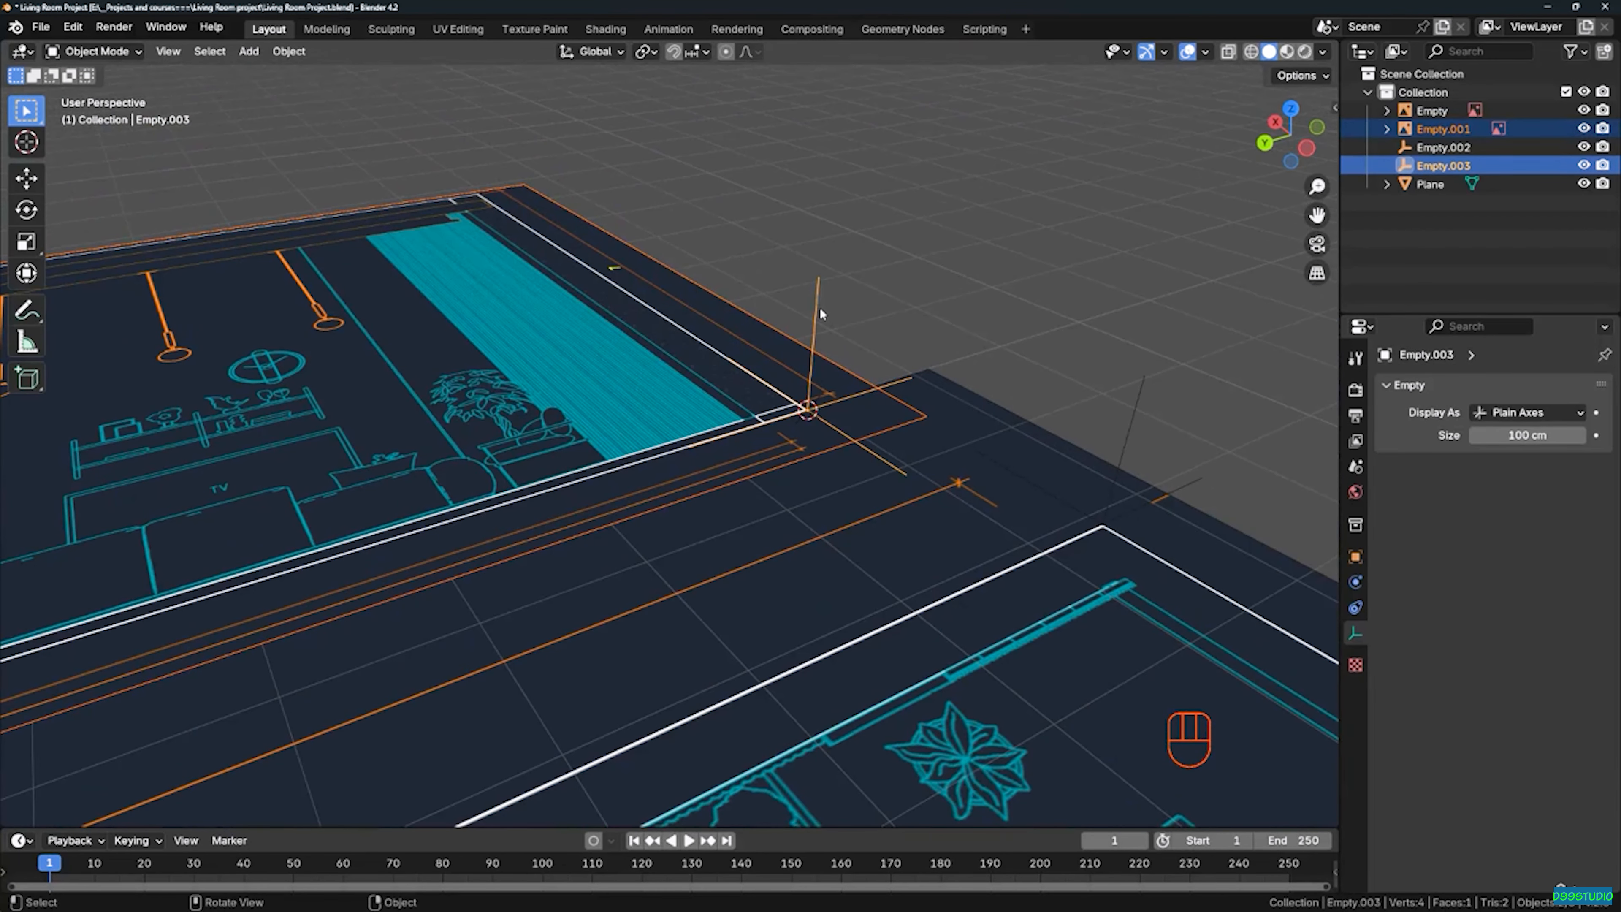
key("ctrl+p")
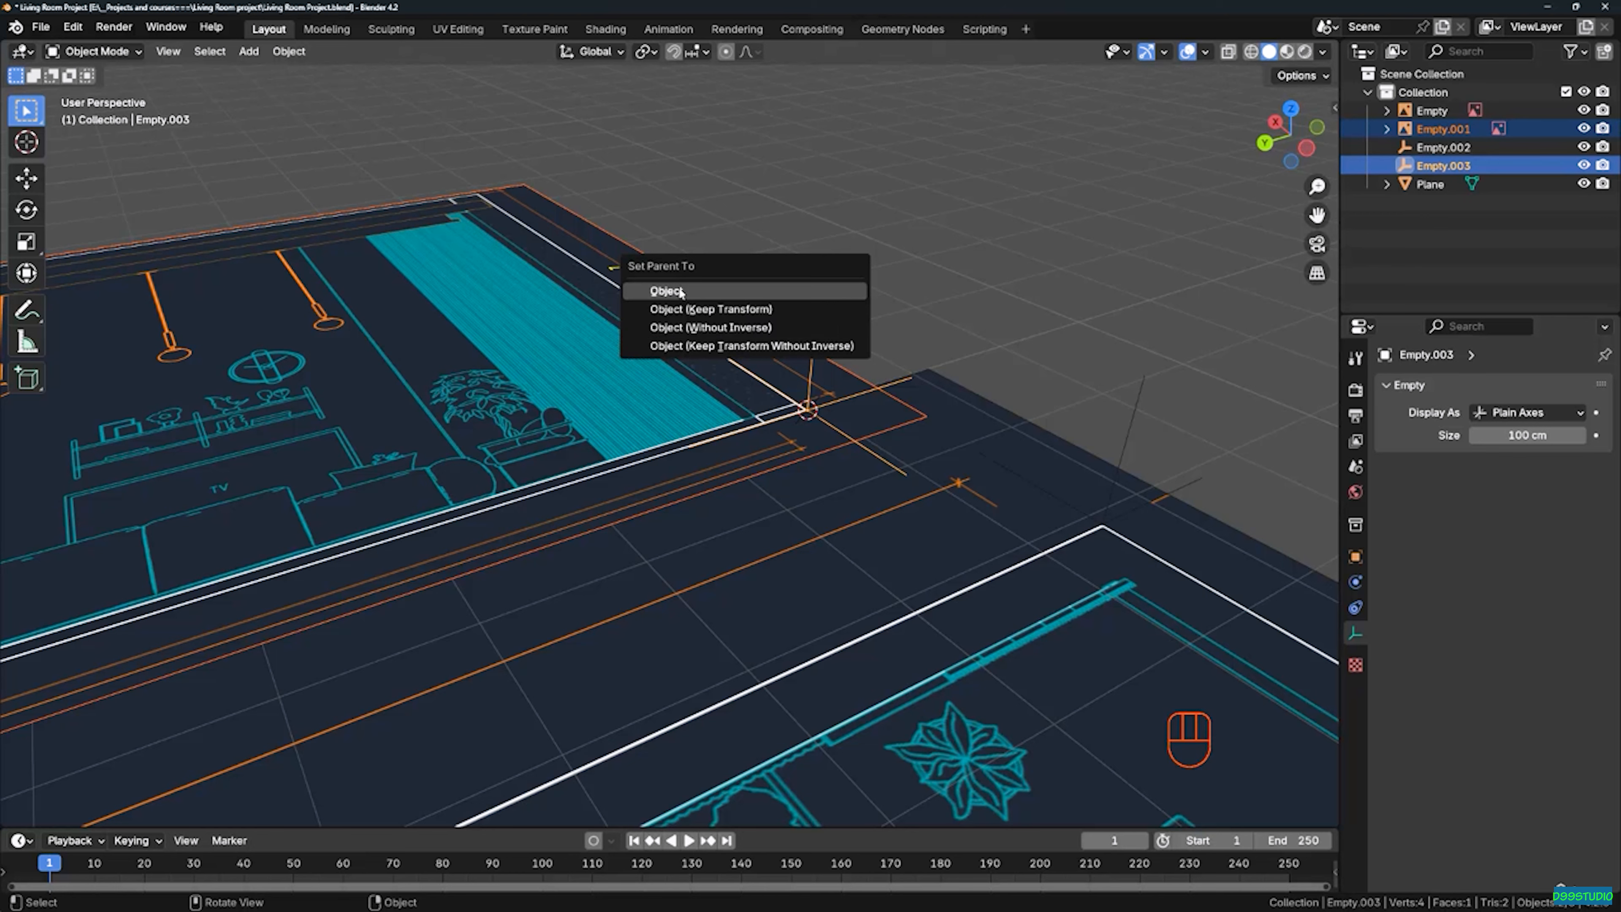
left_click(727, 291)
scroll(689, 364, "down", 3)
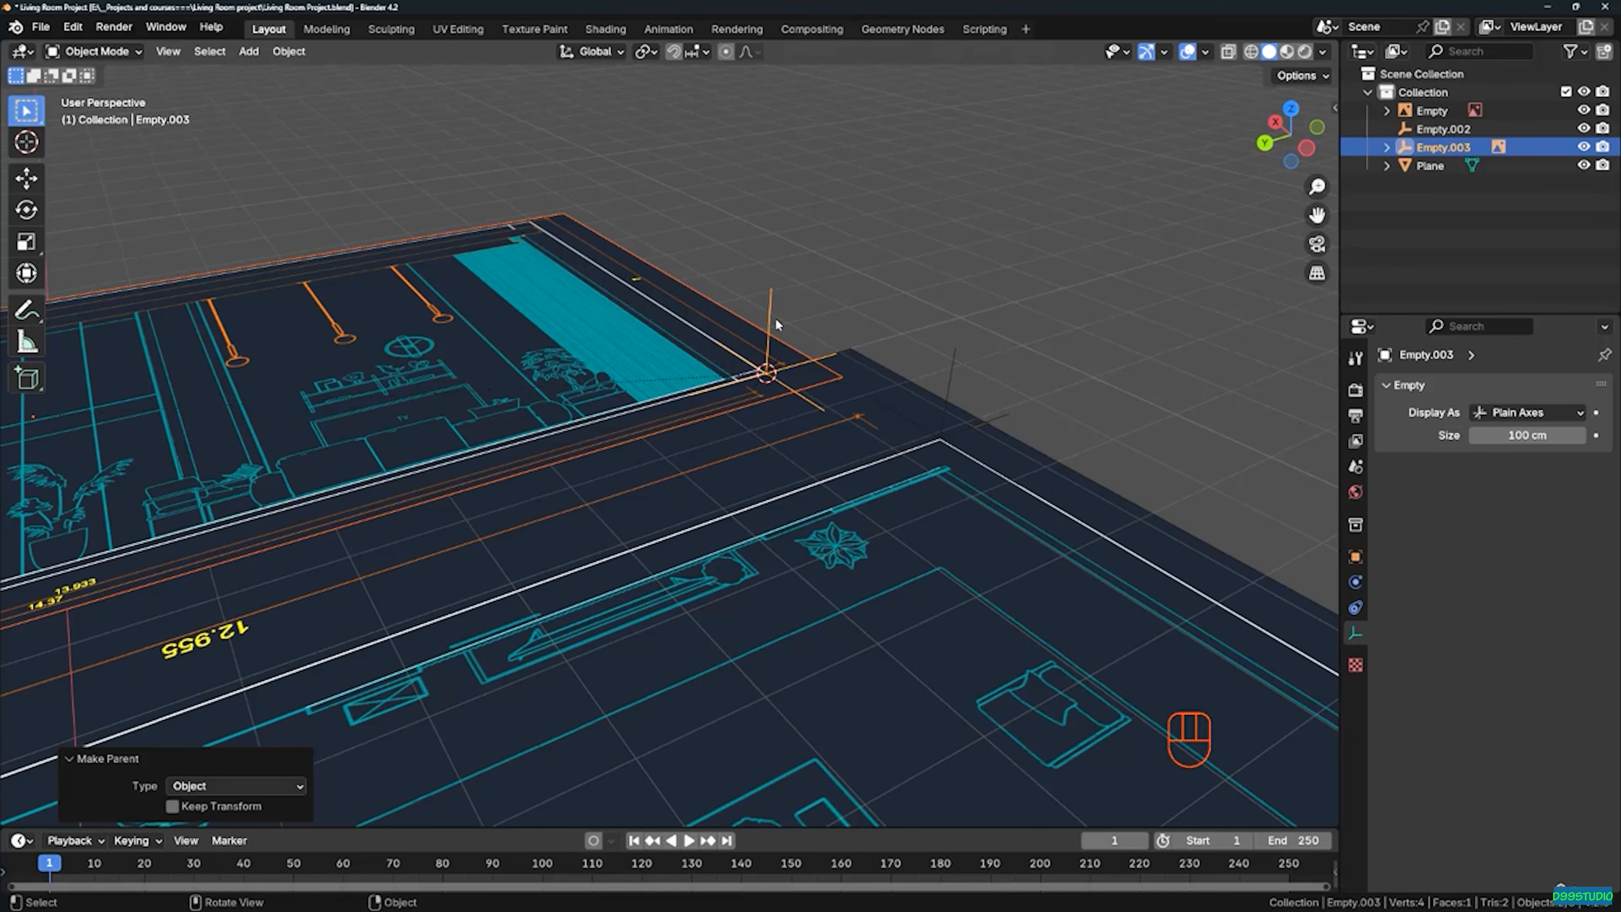
Move the elevation's parent empty with snapping onto the floor plan's corner empty, about -189.8 cm X, -75.4 cm Y and -10.9 cm Z
left_click(772, 298)
middle_click_drag(871, 388, 747, 396)
scroll(788, 277, "up", 2)
scroll(811, 324, "up", 1)
mouse_move(814, 322)
middle_mouse_down()
mouse_move(902, 310)
mouse_move(818, 312)
mouse_move(839, 308)
middle_mouse_up()
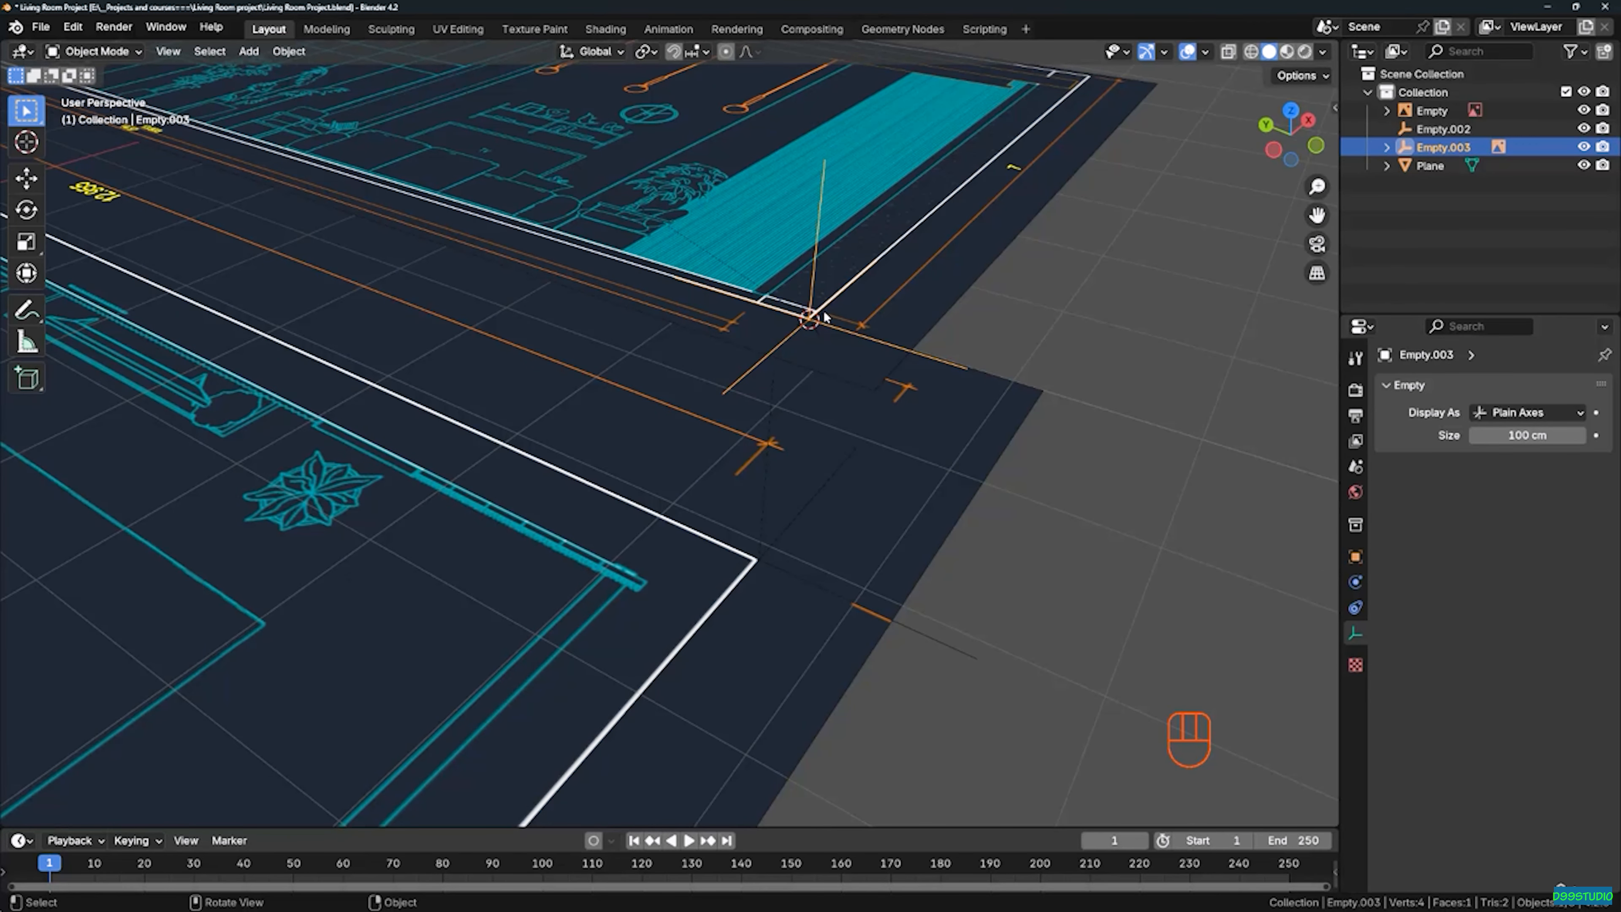
key("g")
left_click(757, 560, "ctrl")
Scale the elevation's parent empty from above to match the elevation's length to the floor plan's right outer wall
key("KP_7")
scroll(721, 470, "down", 4)
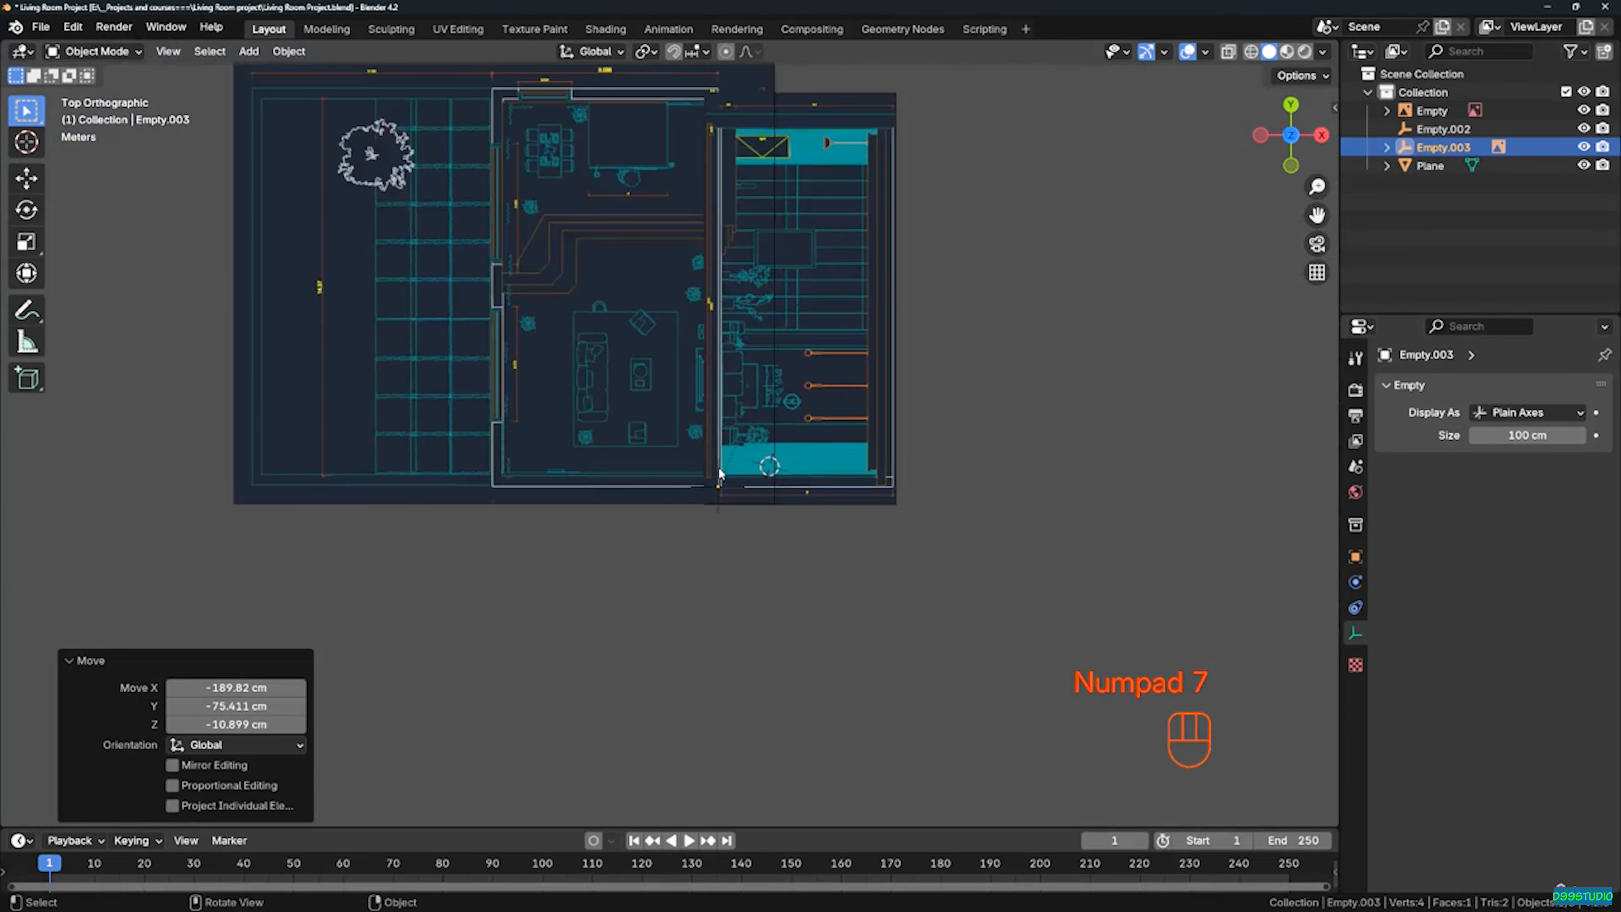
middle_click_drag(813, 271, 855, 432, "shift")
scroll(812, 383, "up", 3)
scroll(766, 358, "up", 7)
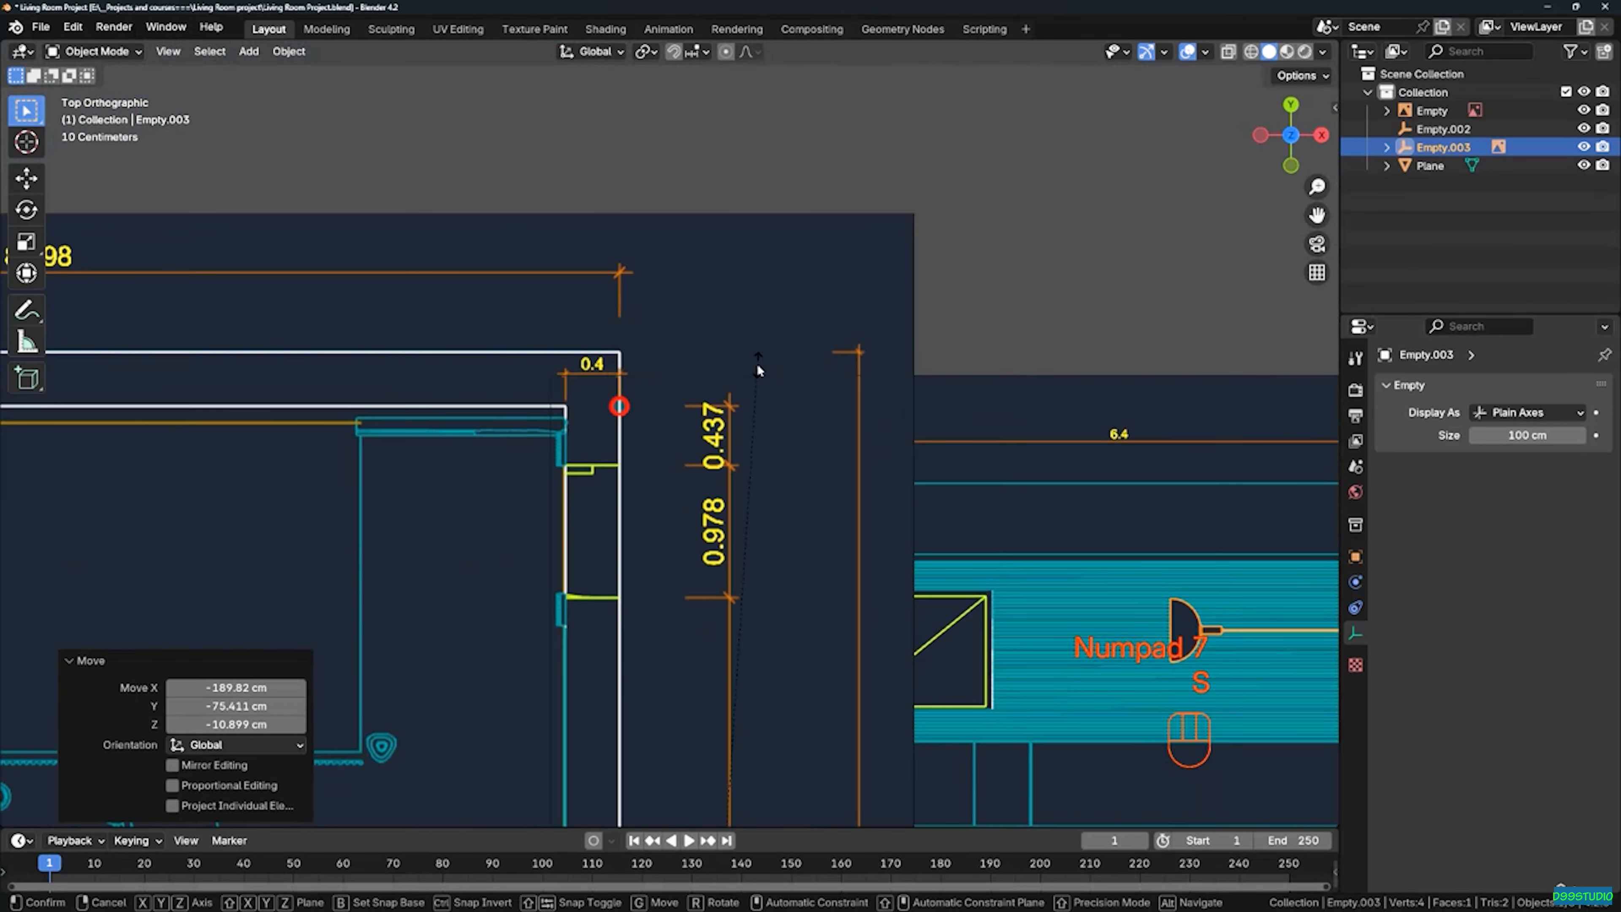